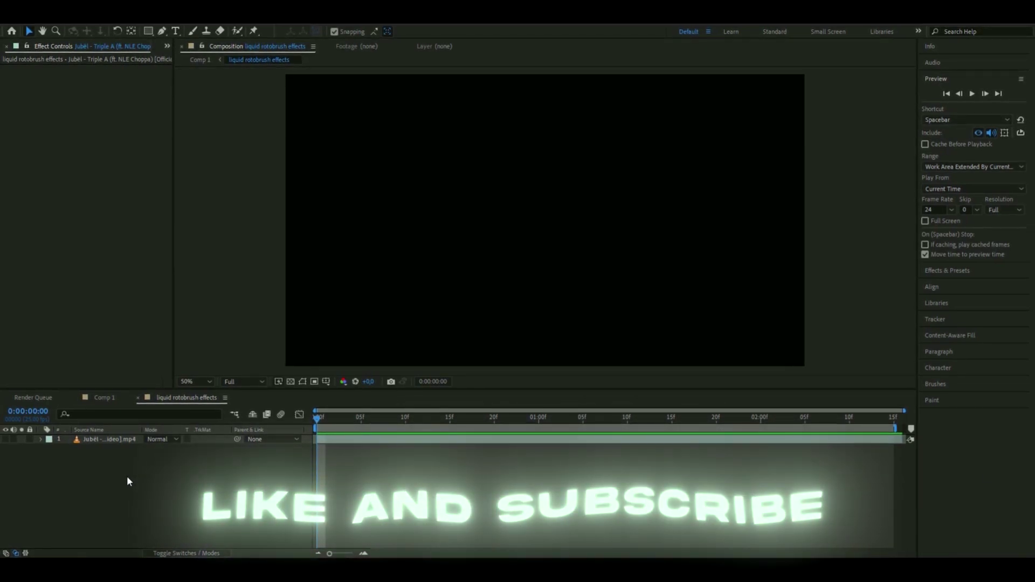
# Show the music video layer, then preview the roto-brushed performer at frames 10 and 7.
pyautogui.click(6, 439)
pyautogui.moveTo(352, 424); pyautogui.dragTo(405, 423)
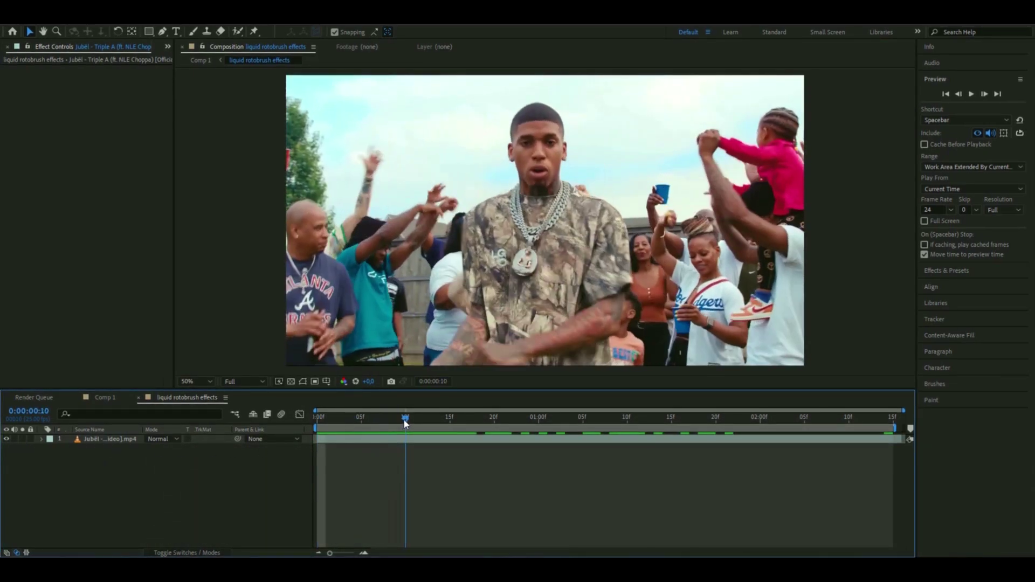
pyautogui.moveTo(405, 423); pyautogui.dragTo(380, 435)
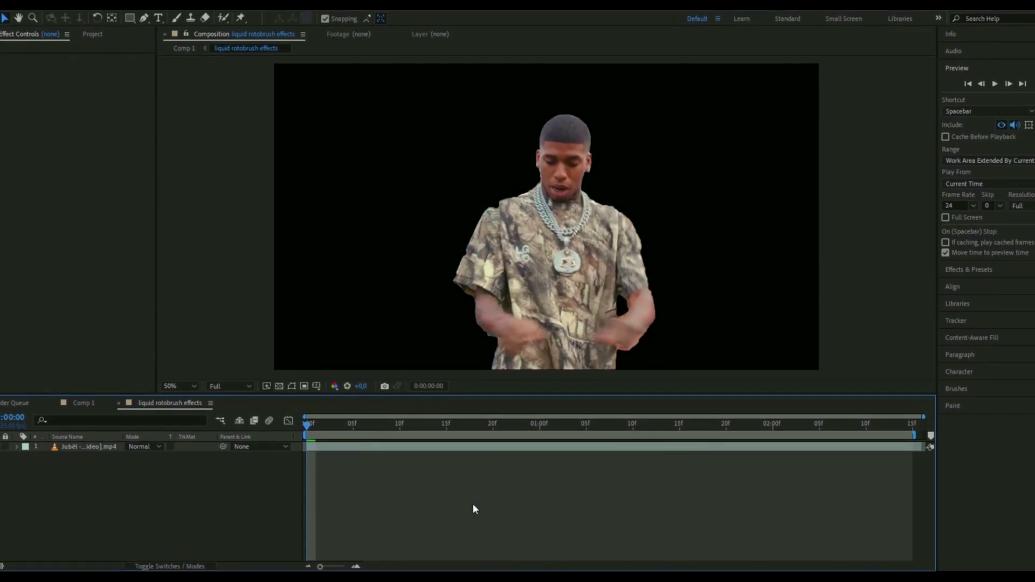
# Duplicate the music video layer and remove Roto Brush from the lower background copy.
pyautogui.click(89, 446)
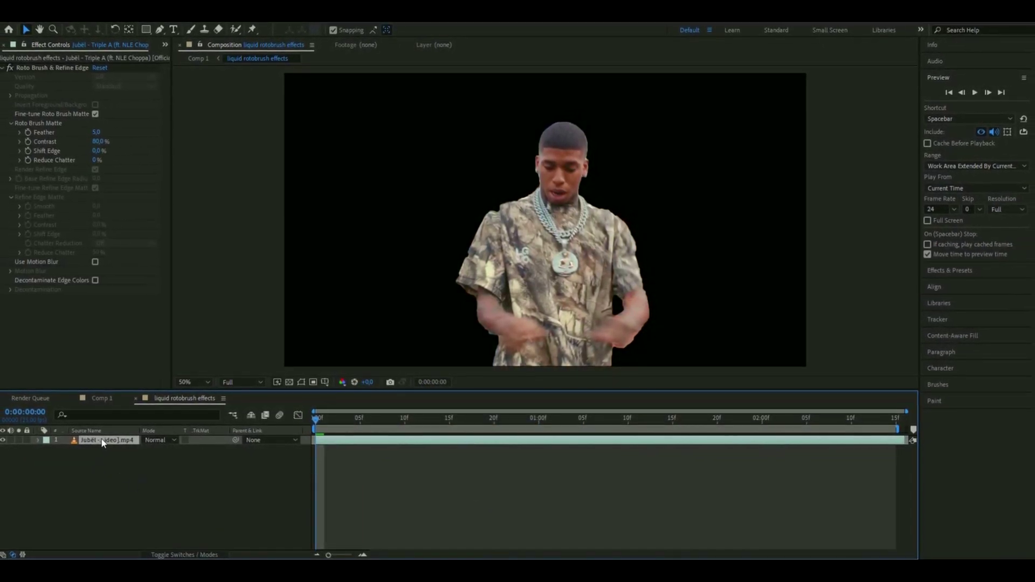
pyautogui.hotkey('ctrl', 'd')
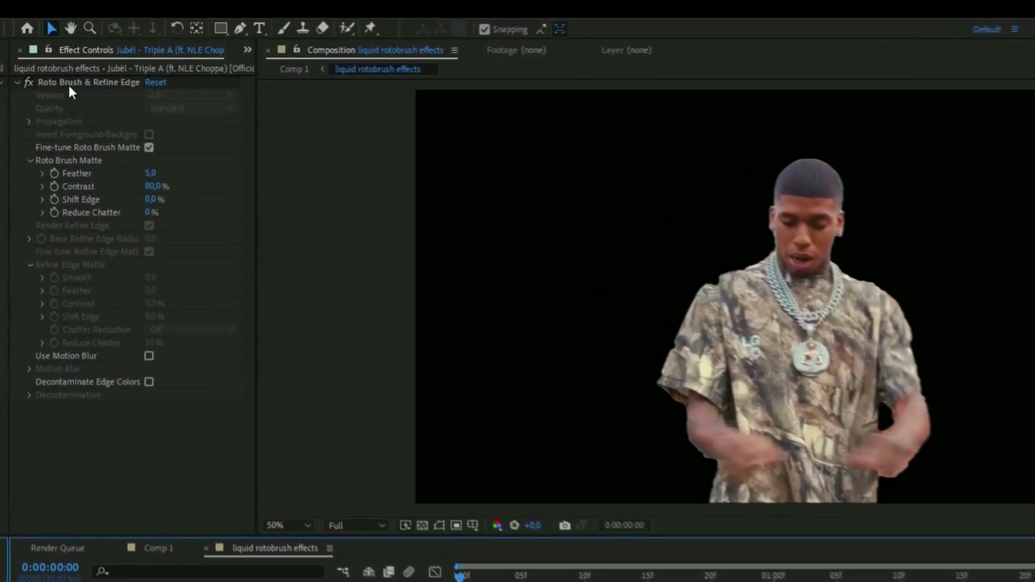
pyautogui.click(68, 83)
pyautogui.press('Delete')
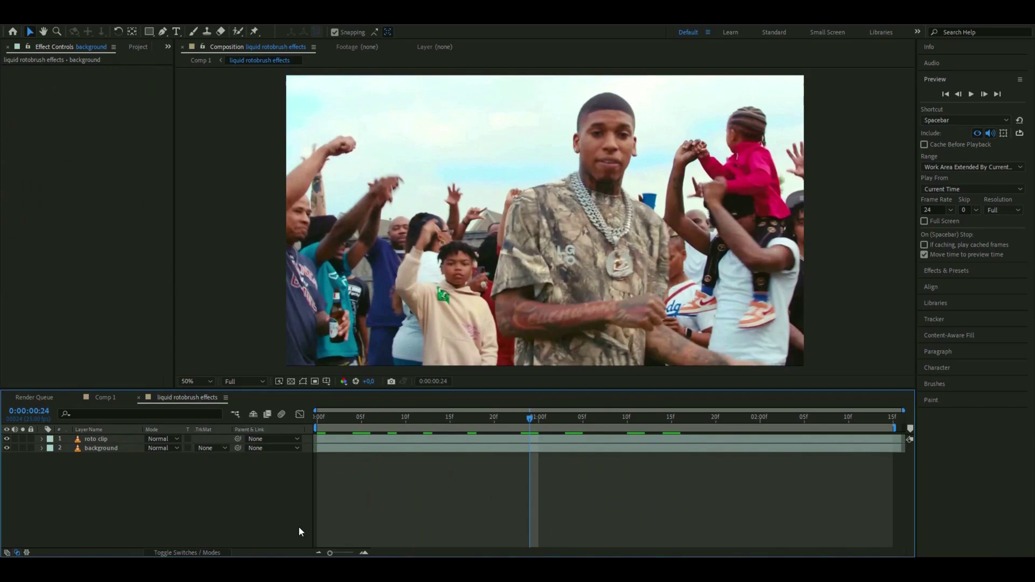
# Duplicate roto clip, move the copy down, precompose it as 'liquid effect', and hide it.
pyautogui.click(99, 438)
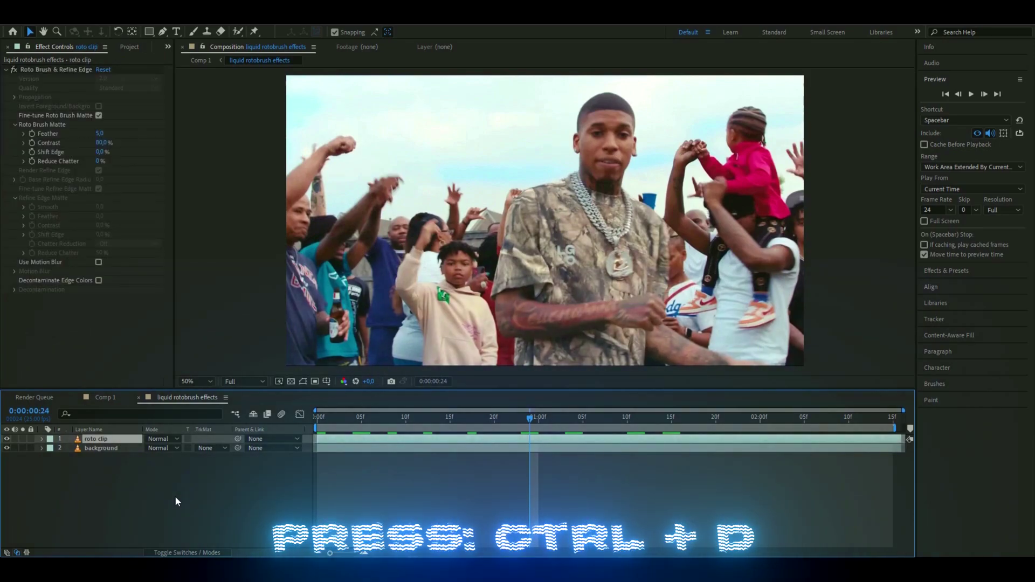
pyautogui.hotkey('ctrl', 'd')
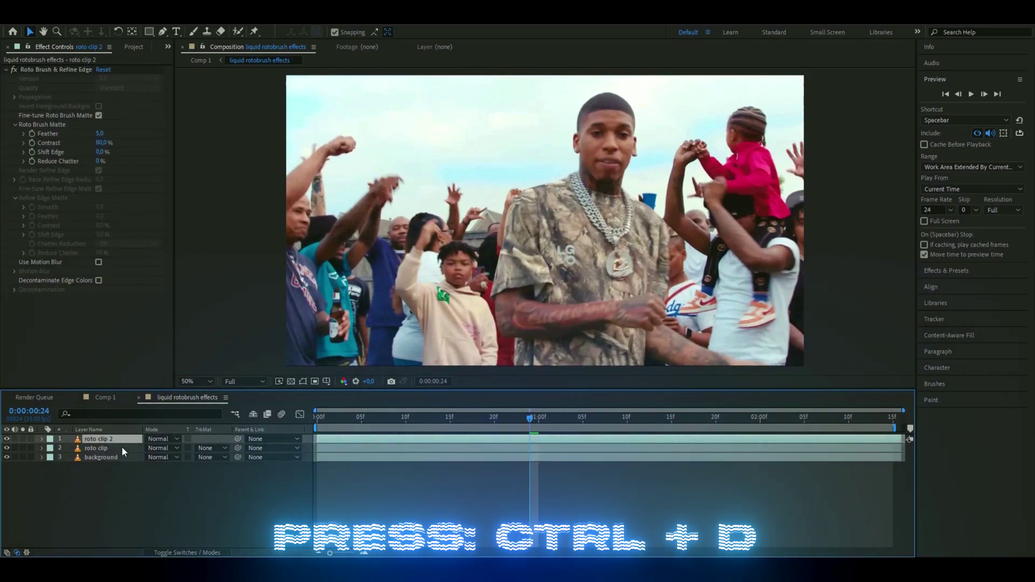
pyautogui.hotkey('ctrl', '[')
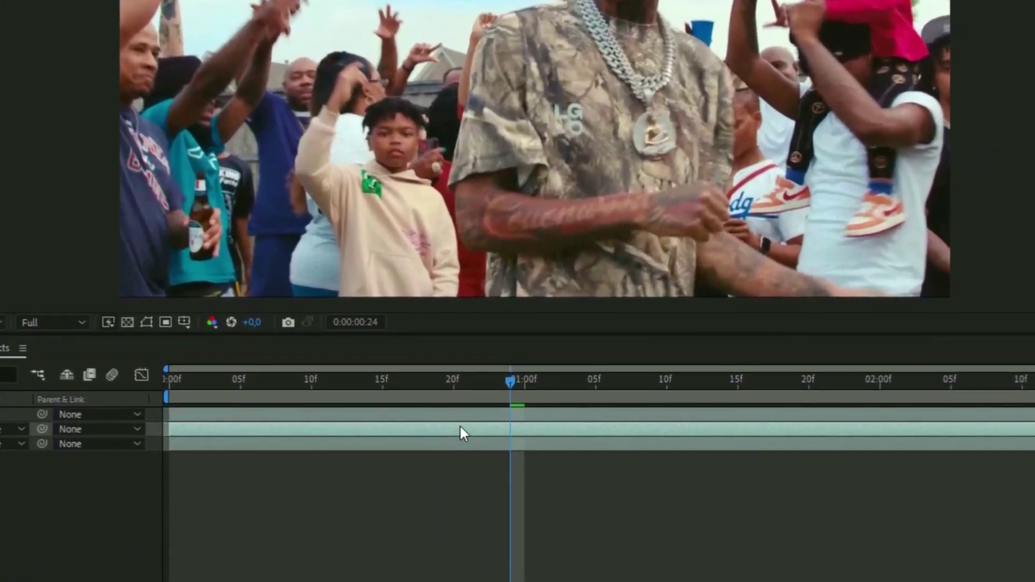
pyautogui.rightClick(490, 444)
pyautogui.click(518, 293)
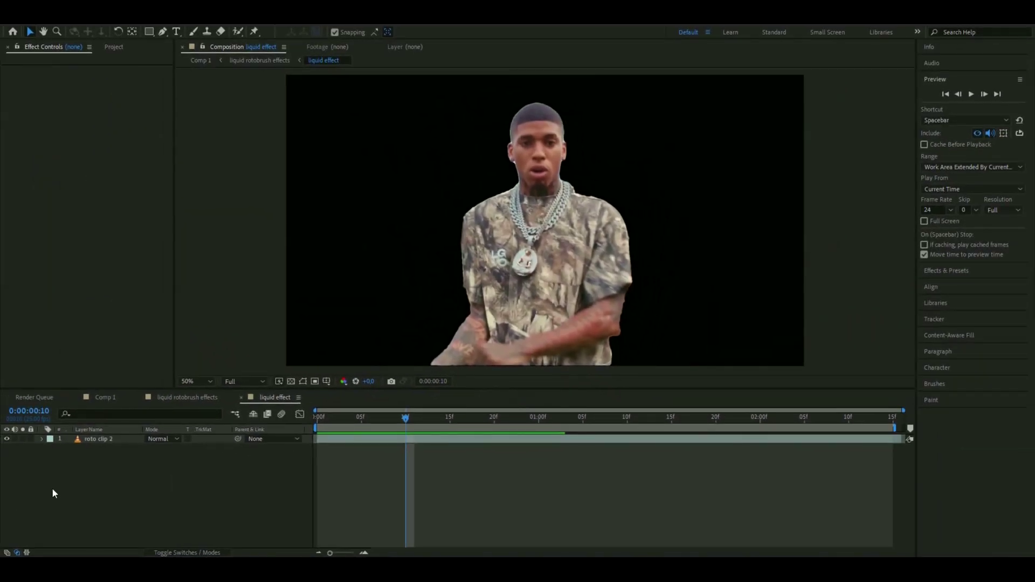
pyautogui.click(7, 438)
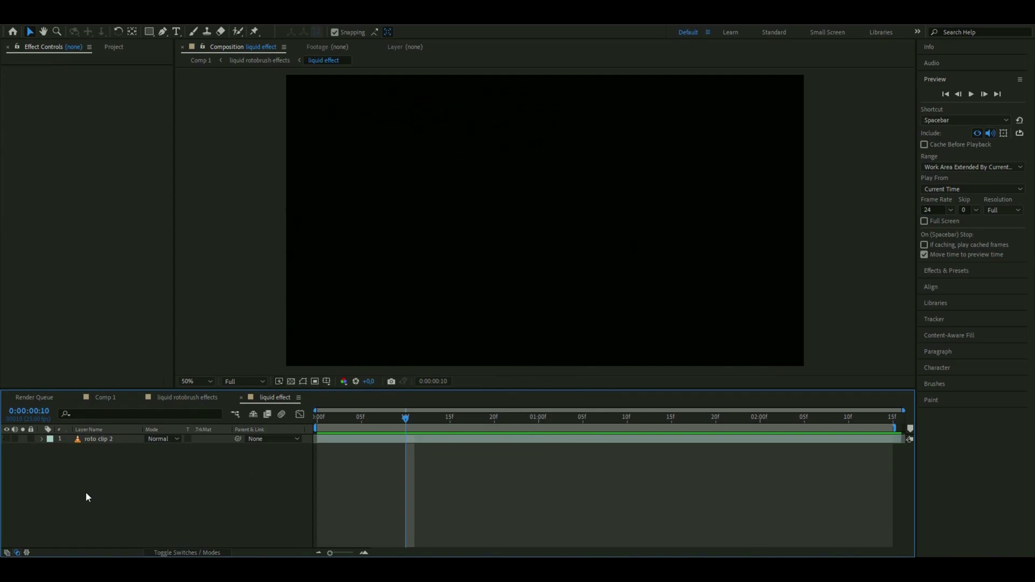
# Create a new black solid and apply Fractal Noise to it.
pyautogui.rightClick(99, 484)
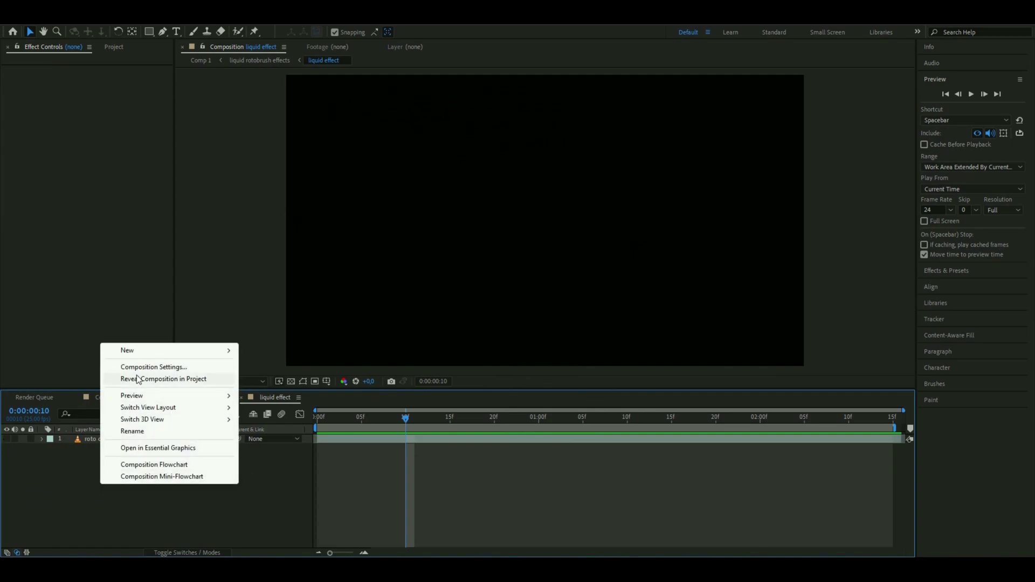
pyautogui.moveTo(131, 350)
pyautogui.click(272, 378)
pyautogui.press('Return')
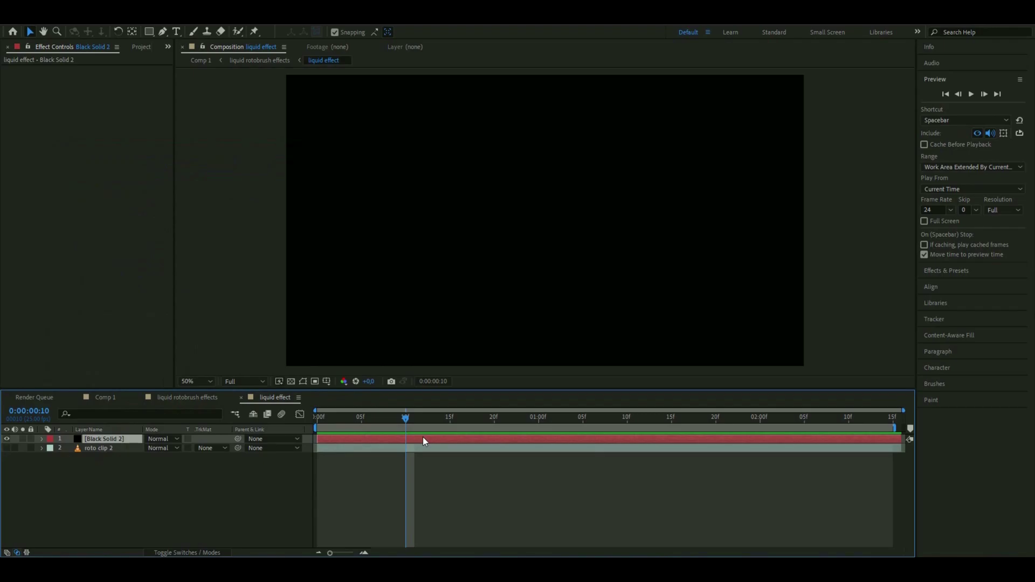
pyautogui.hotkey('ctrl', 'space')
pyautogui.write('fractal')
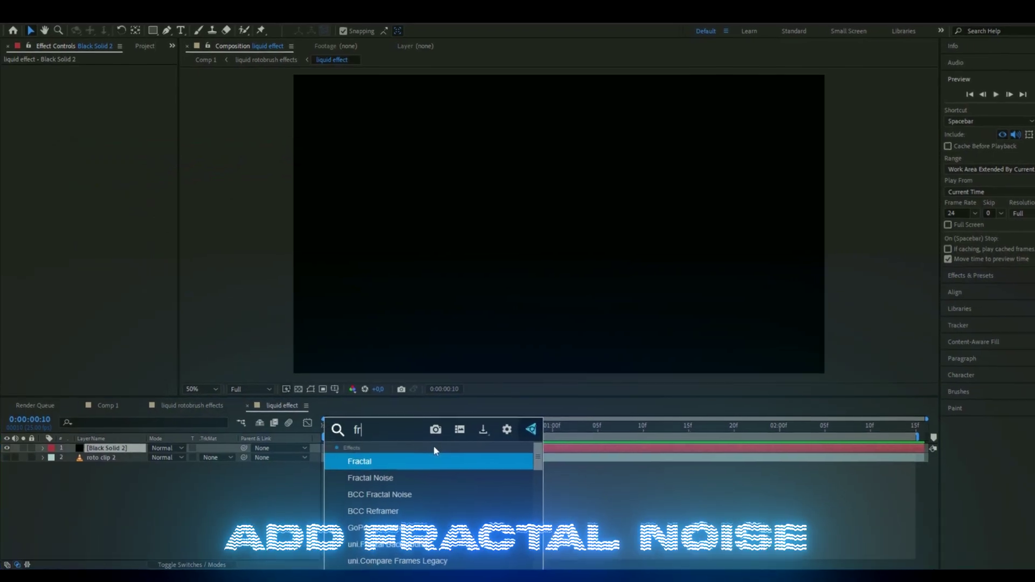
pyautogui.press('Down')
pyautogui.press('Return')
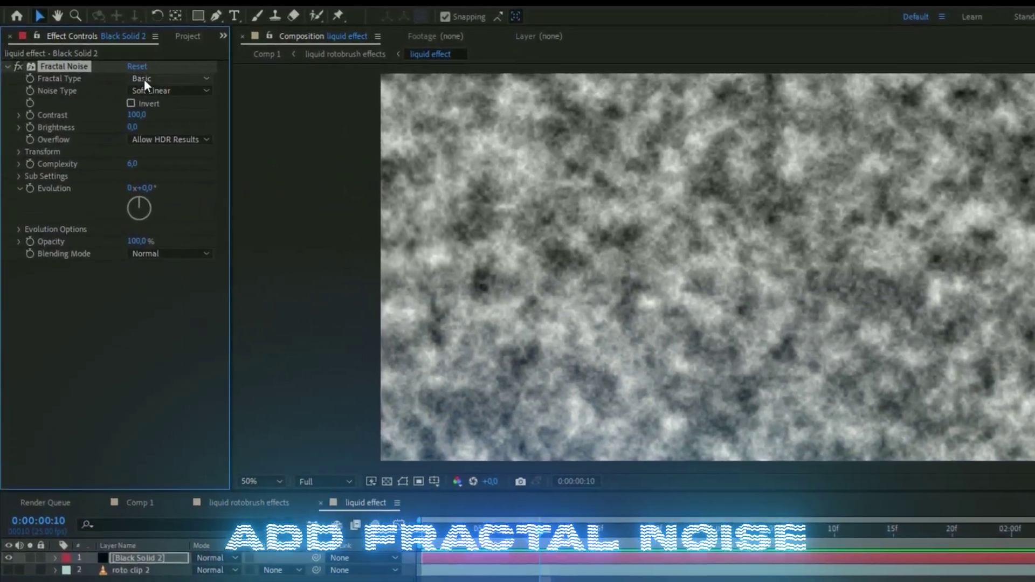
# Set Fractal Noise to Dynamic Twist with Contrast 200 and Brightness -10.
pyautogui.click(118, 79)
pyautogui.click(222, 209)
pyautogui.click(143, 117)
pyautogui.write('200')
pyautogui.press('Return')
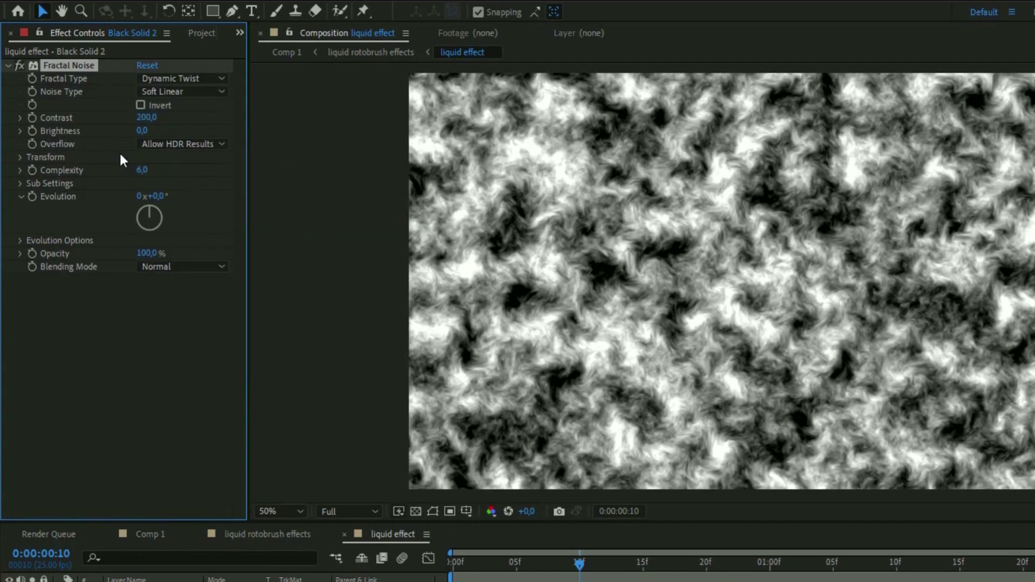
pyautogui.click(142, 131)
pyautogui.write('-10')
pyautogui.press('Return')
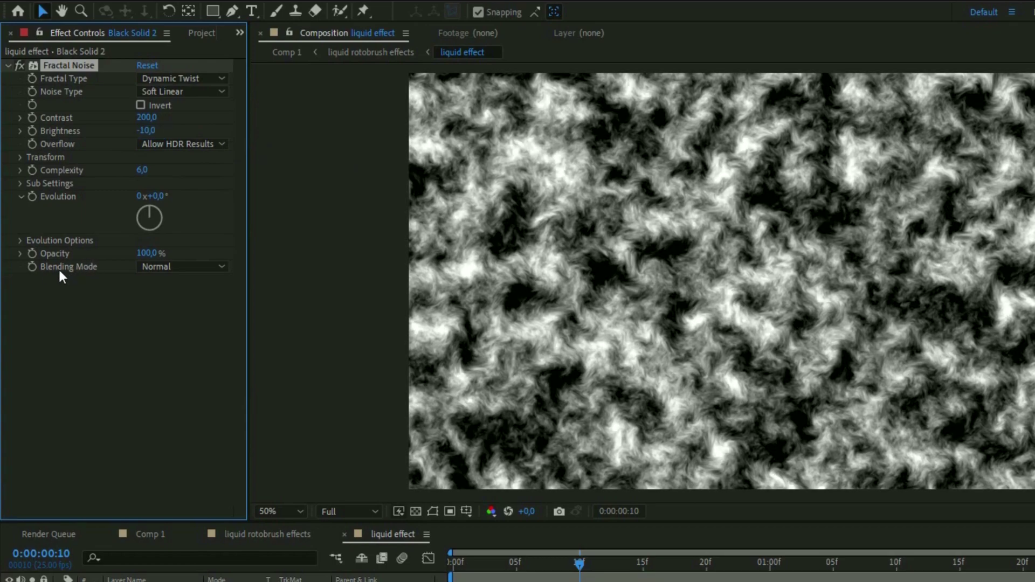
# Turn off Uniform Scaling and stretch the noise to Scale Height 981.
pyautogui.click(20, 157)
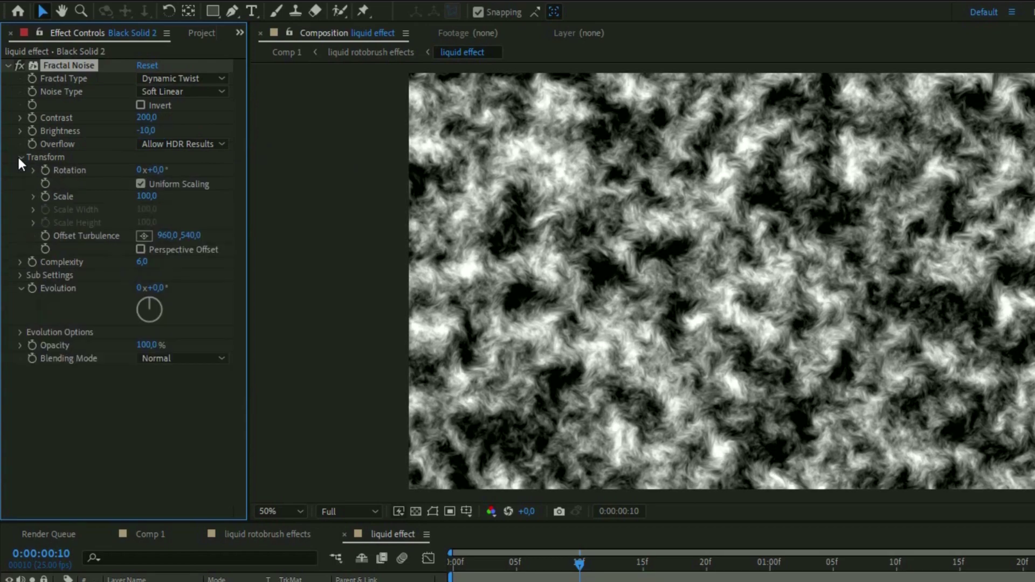
pyautogui.click(139, 184)
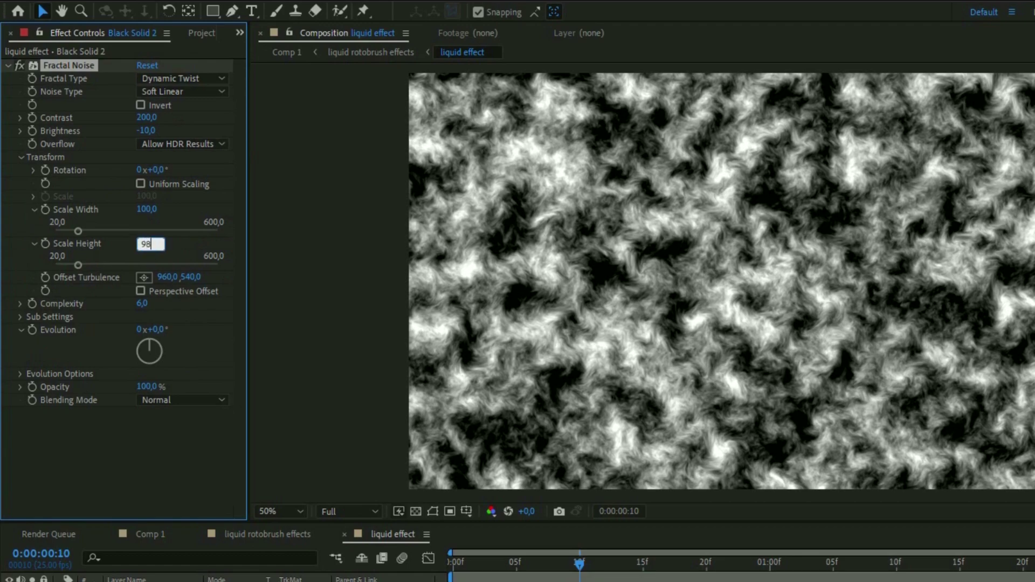
pyautogui.press('Return')
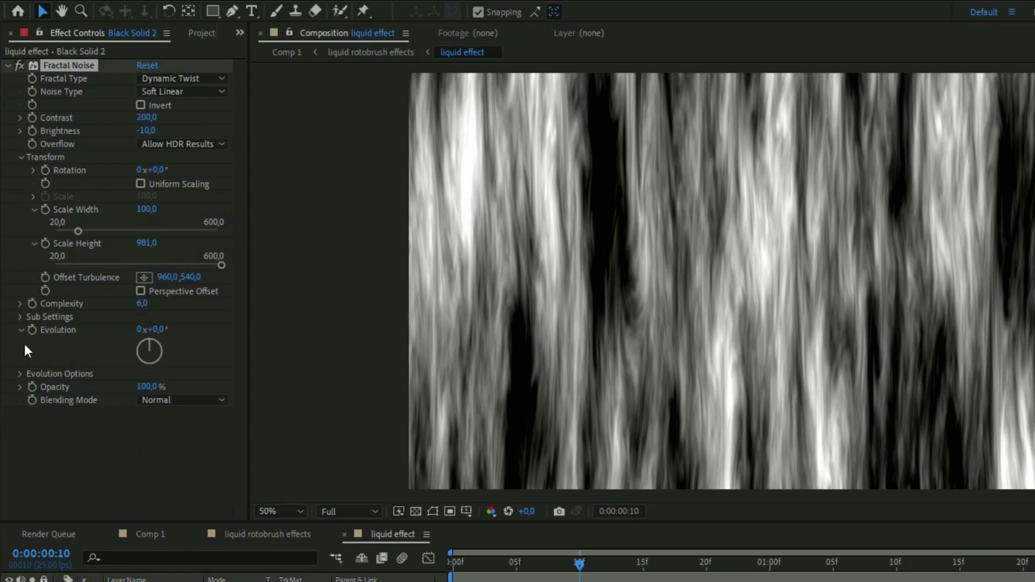
# Drive the noise Evolution with time*250, preview it from the start, then hide the noise layer.
pyautogui.click(32, 328)
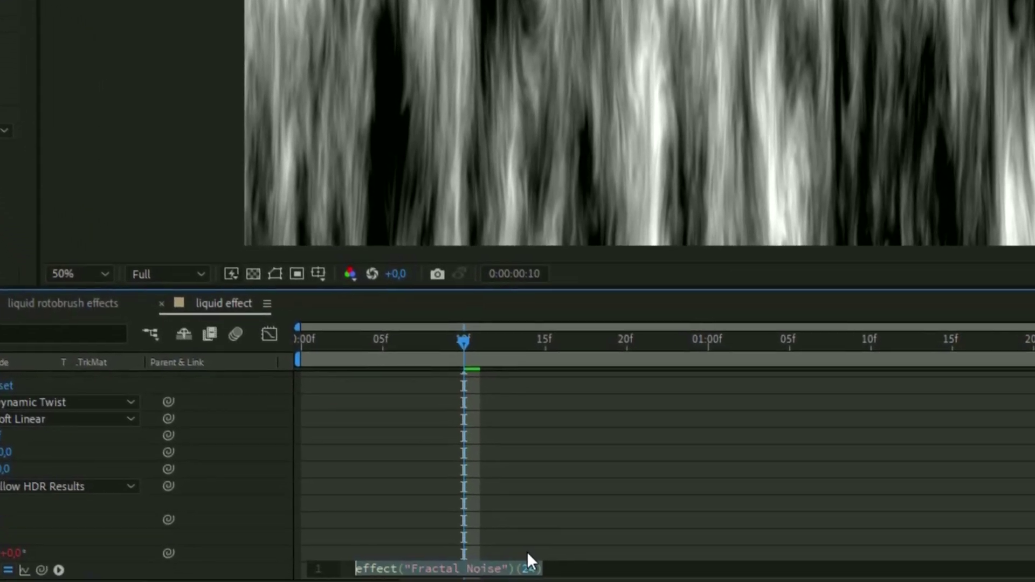
pyautogui.write('time*')
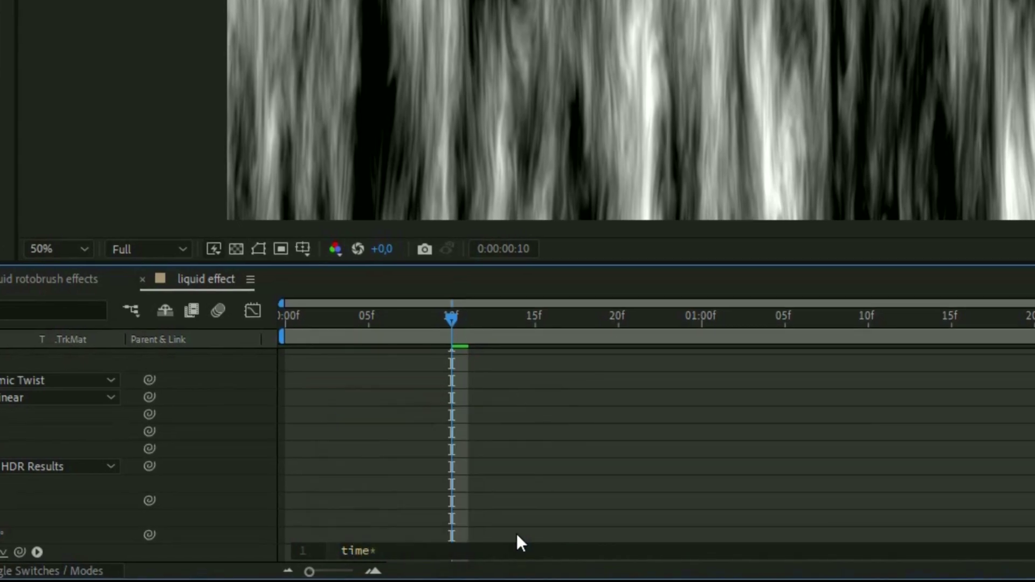
pyautogui.write('250')
pyautogui.click(306, 315)
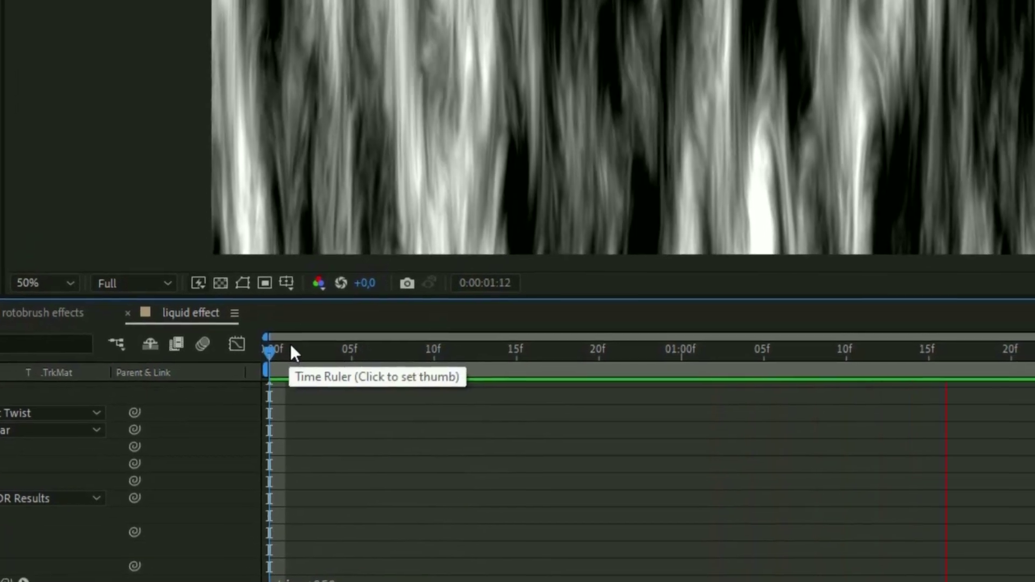
pyautogui.press('space')
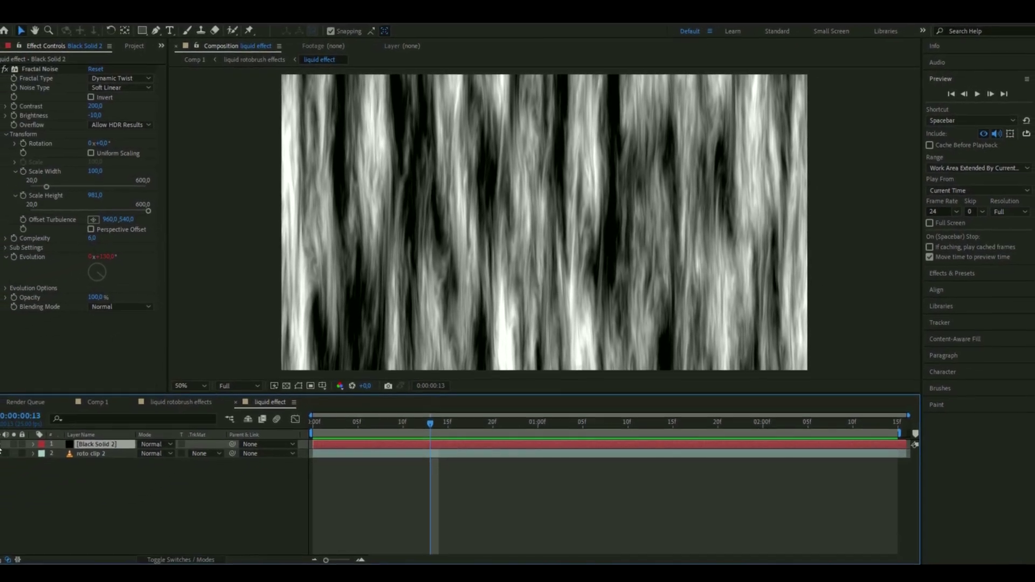
pyautogui.click(0, 444)
# Show roto clip 2, apply Threshold to it, and reveal the Threshold Level of 128 at frame one.
pyautogui.click(110, 452)
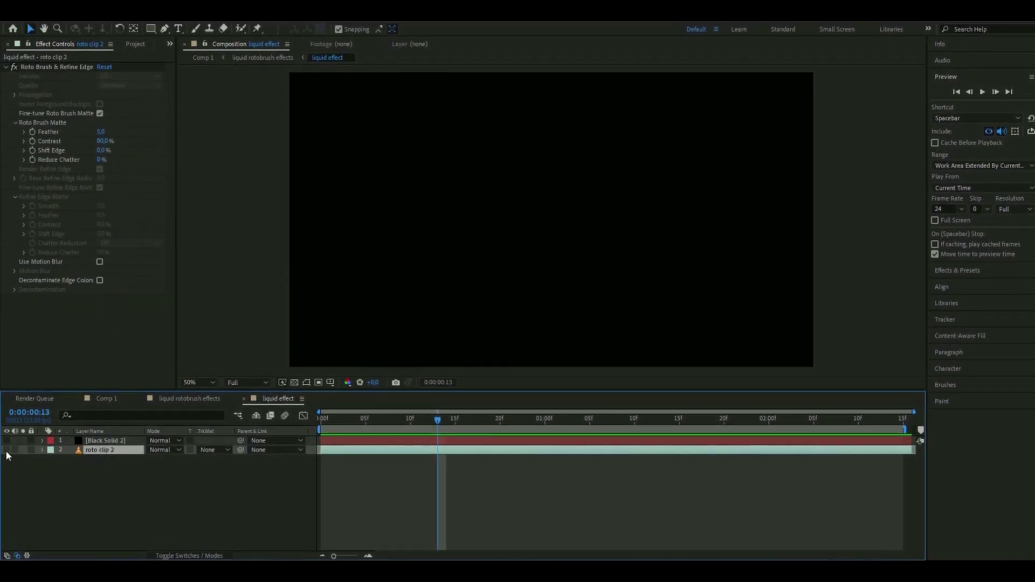
pyautogui.click(7, 448)
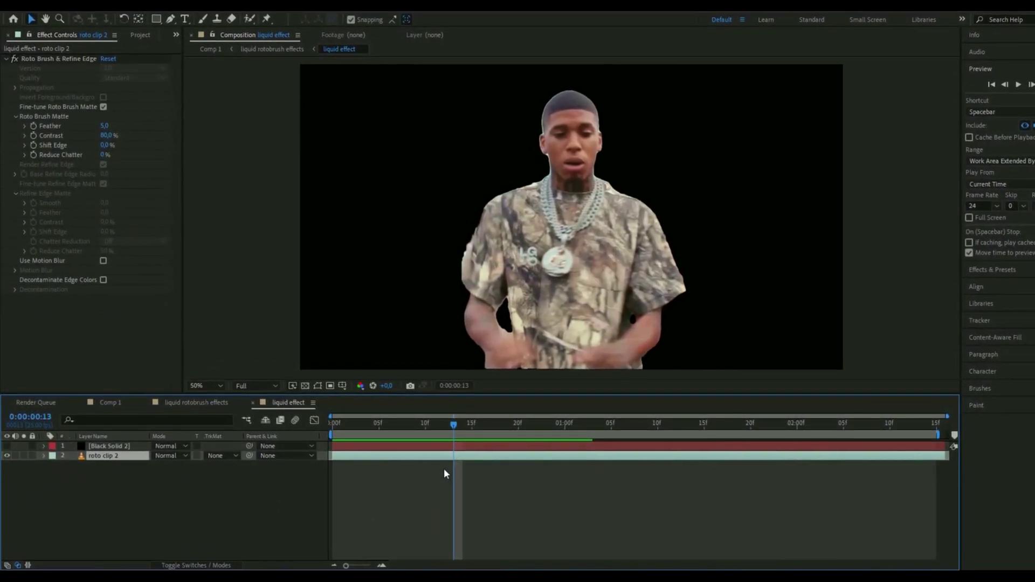
pyautogui.hotkey('ctrl', 'space')
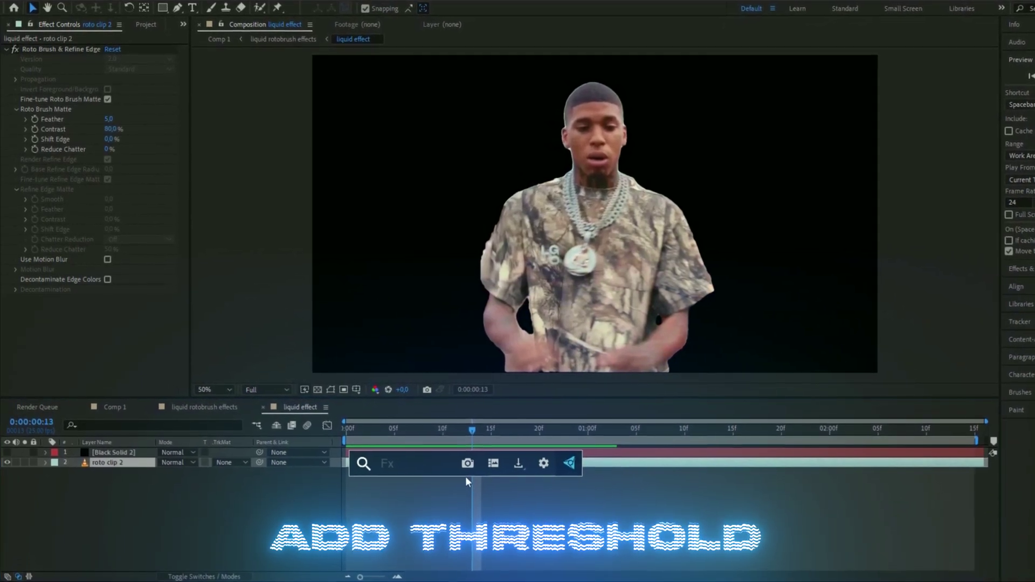
pyautogui.write('thres')
pyautogui.press('Return')
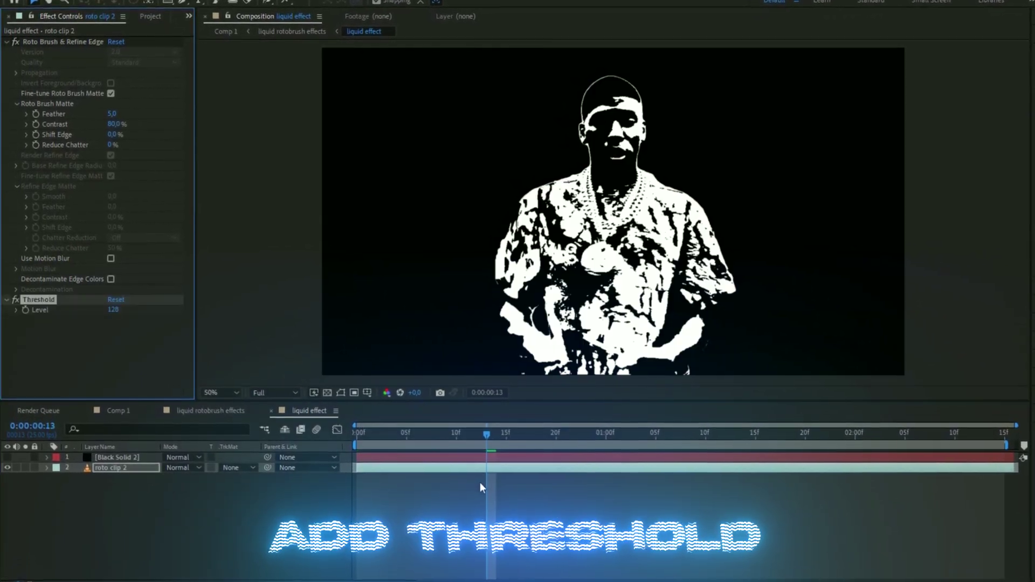
pyautogui.press('Home')
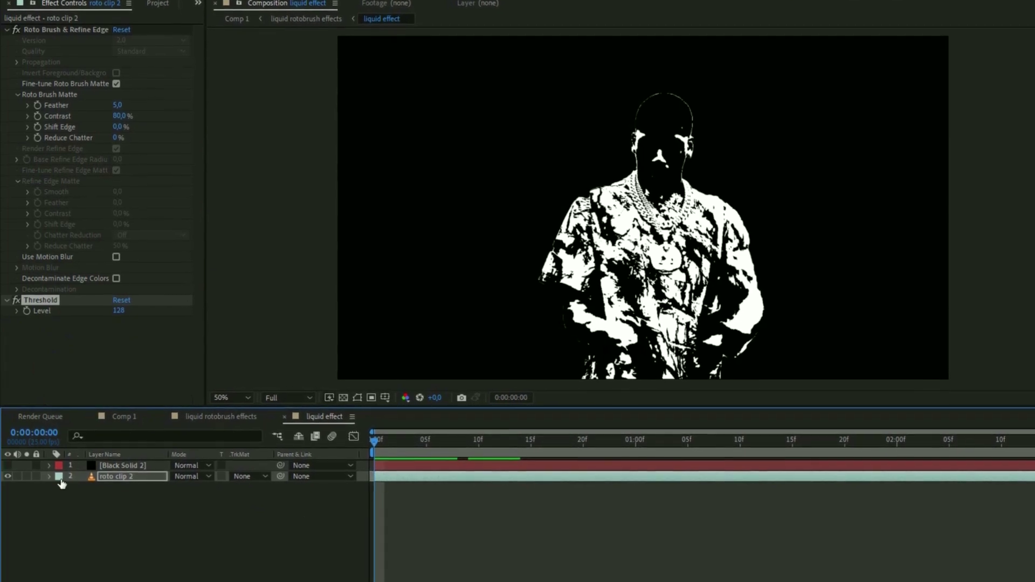
pyautogui.click(48, 475)
pyautogui.click(61, 486)
pyautogui.click(72, 516)
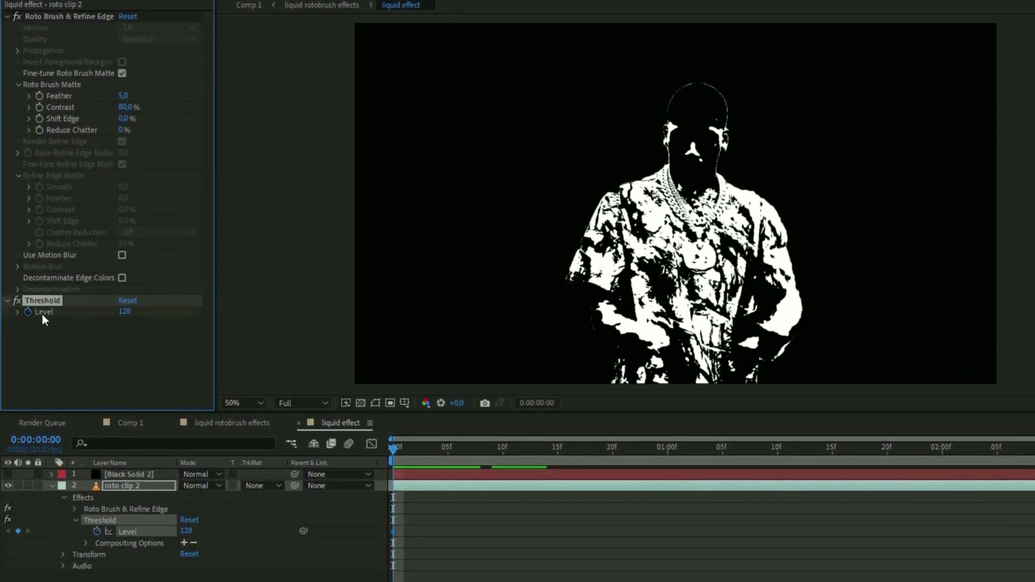
# Keyframe Threshold Level over the clip, around 140 early and 263 at the end, then play back the matte.
pyautogui.moveTo(125, 312); pyautogui.dragTo(176, 325)
pyautogui.moveTo(432, 464); pyautogui.dragTo(593, 503)
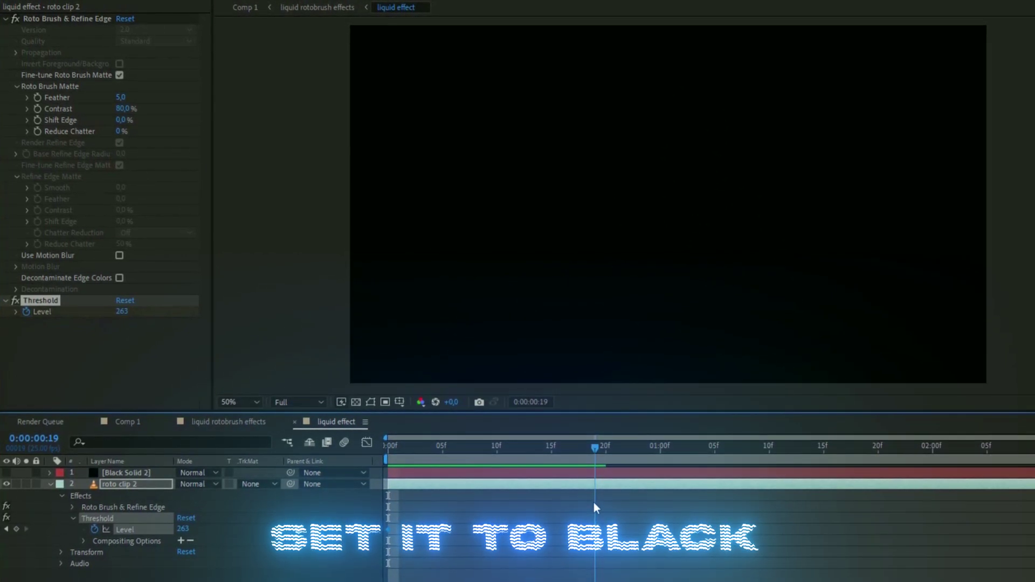
pyautogui.moveTo(122, 311); pyautogui.dragTo(95, 317)
pyautogui.moveTo(586, 447); pyautogui.dragTo(486, 454)
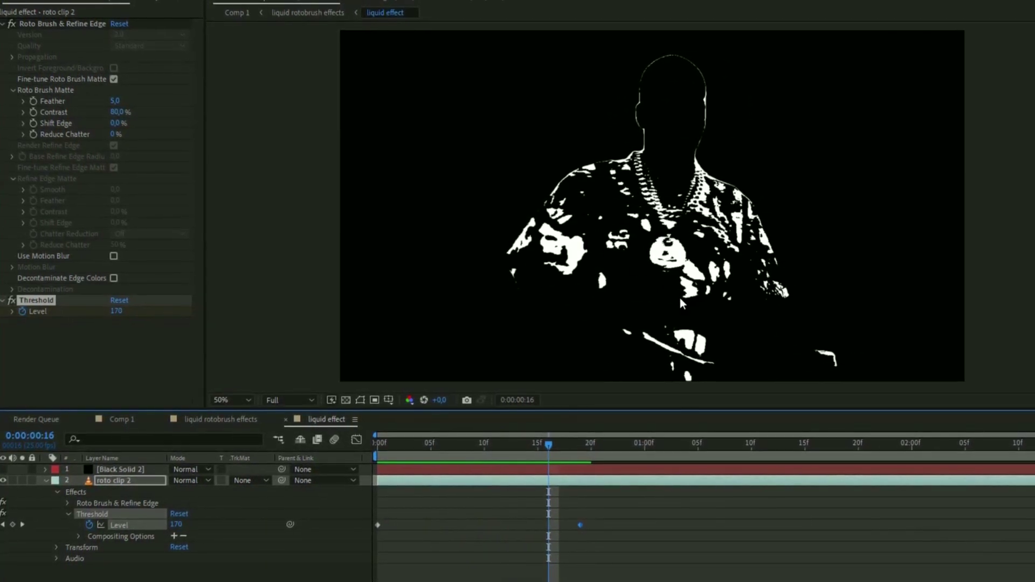
pyautogui.moveTo(548, 447); pyautogui.dragTo(785, 464)
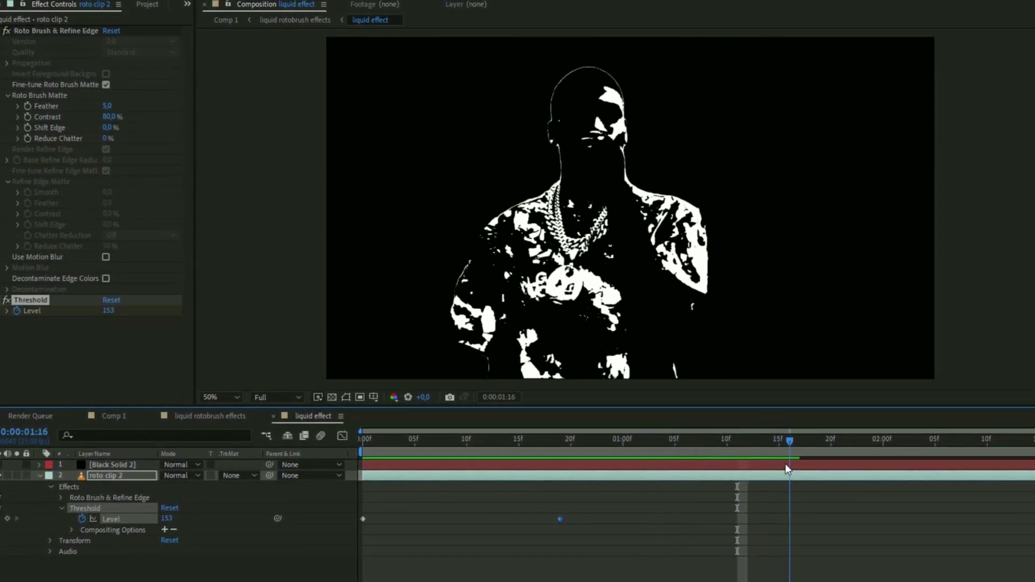
pyautogui.moveTo(110, 312); pyautogui.dragTo(115, 315)
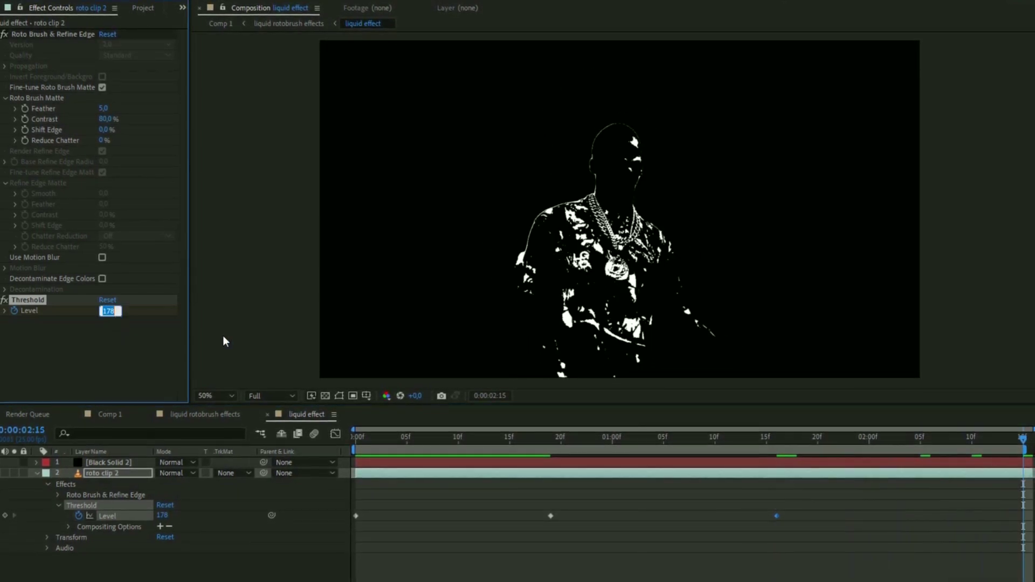
pyautogui.write('263')
pyautogui.press('Return')
pyautogui.press('Home')
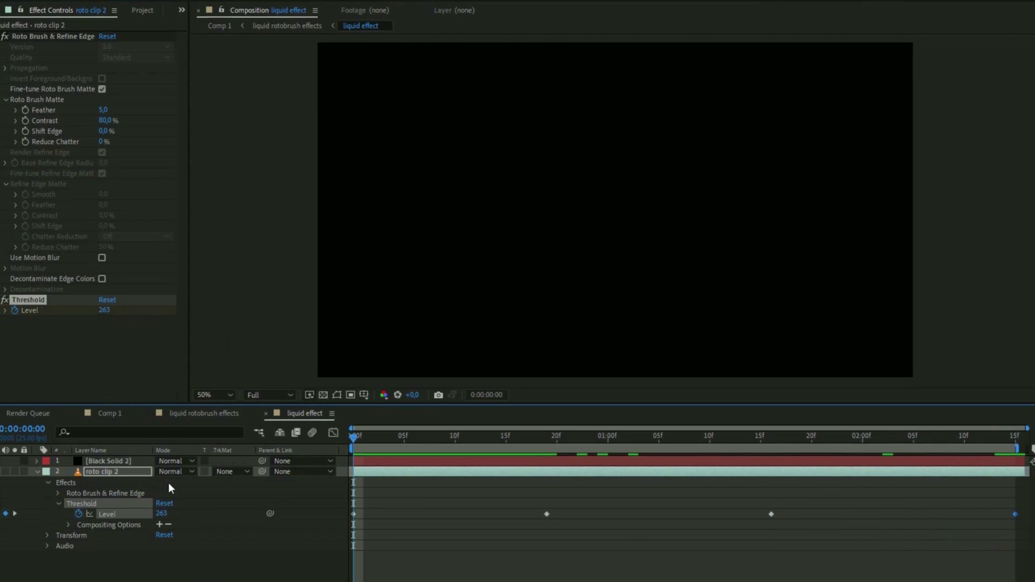
pyautogui.press('space')
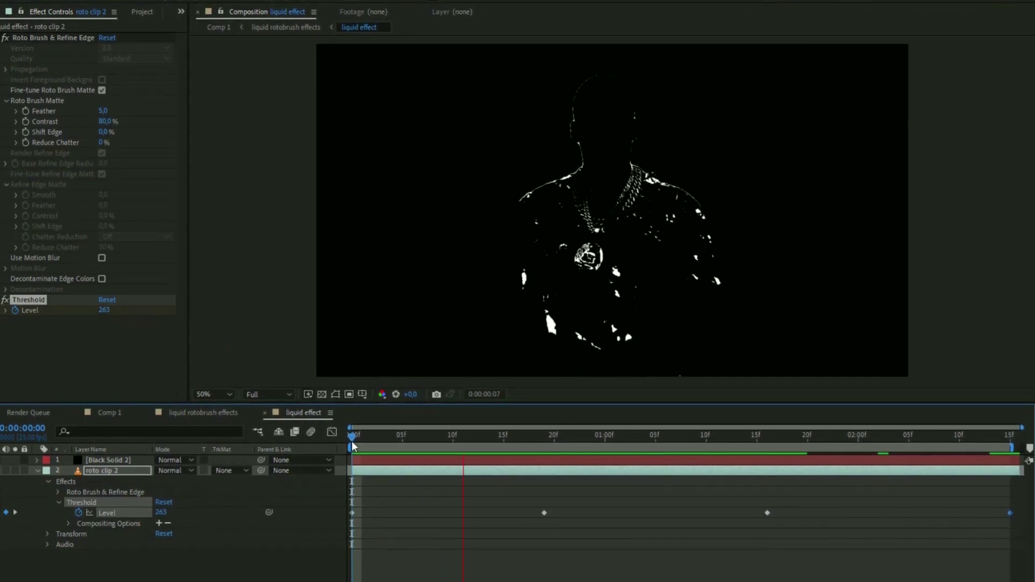
pyautogui.click(462, 451)
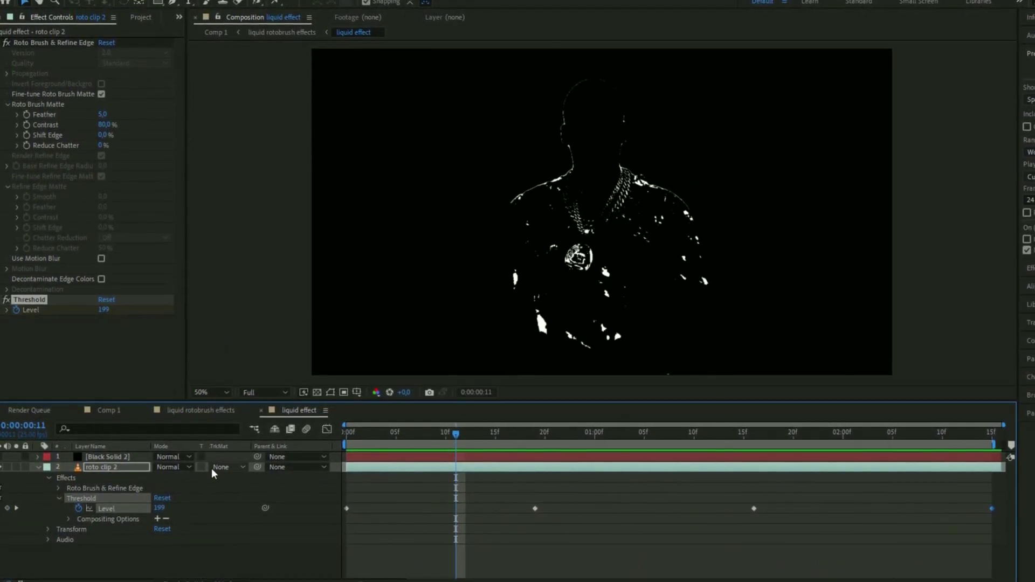
# Precompose the roto clip layer as 'clip' and scrub through it.
pyautogui.rightClick(394, 464)
pyautogui.click(431, 396)
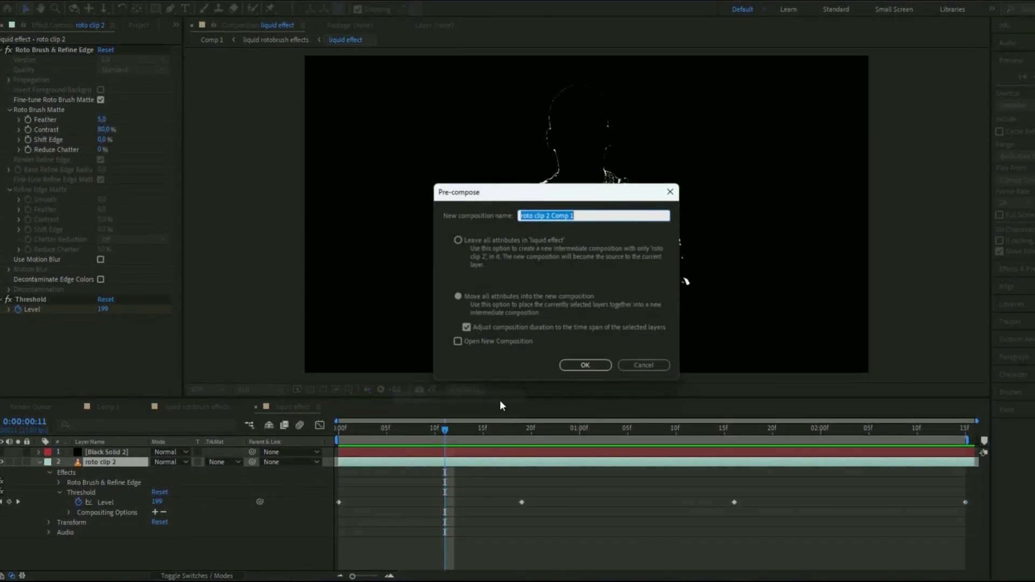
pyautogui.write('clip')
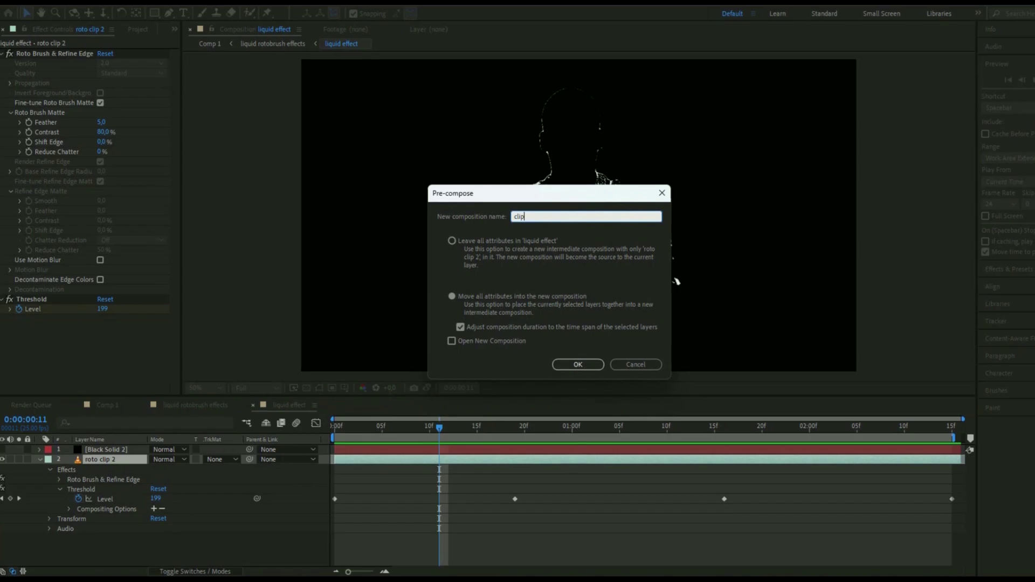
pyautogui.press('Return')
pyautogui.moveTo(335, 450); pyautogui.dragTo(422, 422)
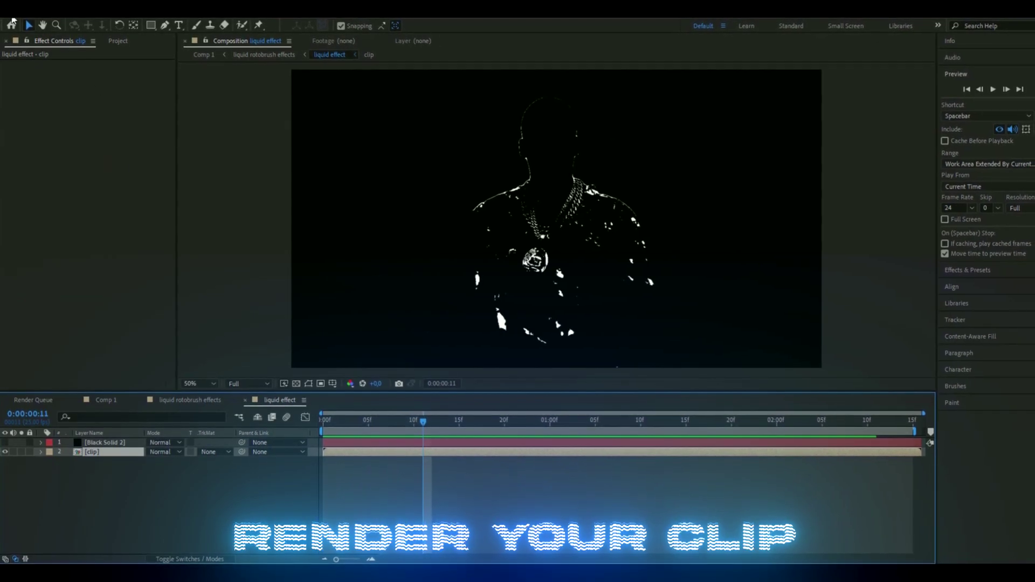
# Add the composition to the Render Queue to render clip.avi.
pyautogui.click(10, 20)
pyautogui.moveTo(161, 182)
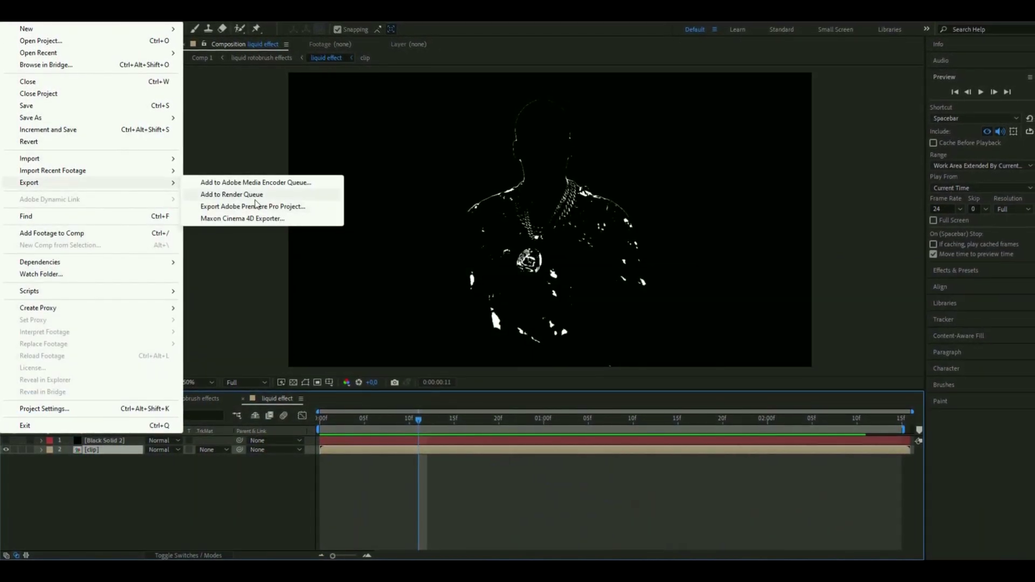
pyautogui.click(300, 268)
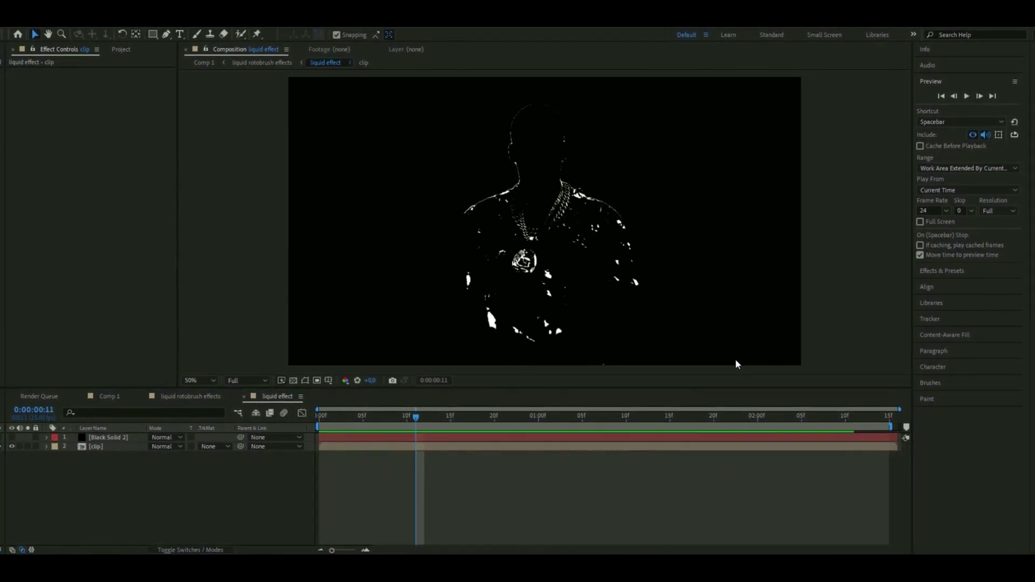
# Place clip.avi in the timeline below Black Solid 2 and hide it.
pyautogui.moveTo(526, 439); pyautogui.dragTo(453, 415)
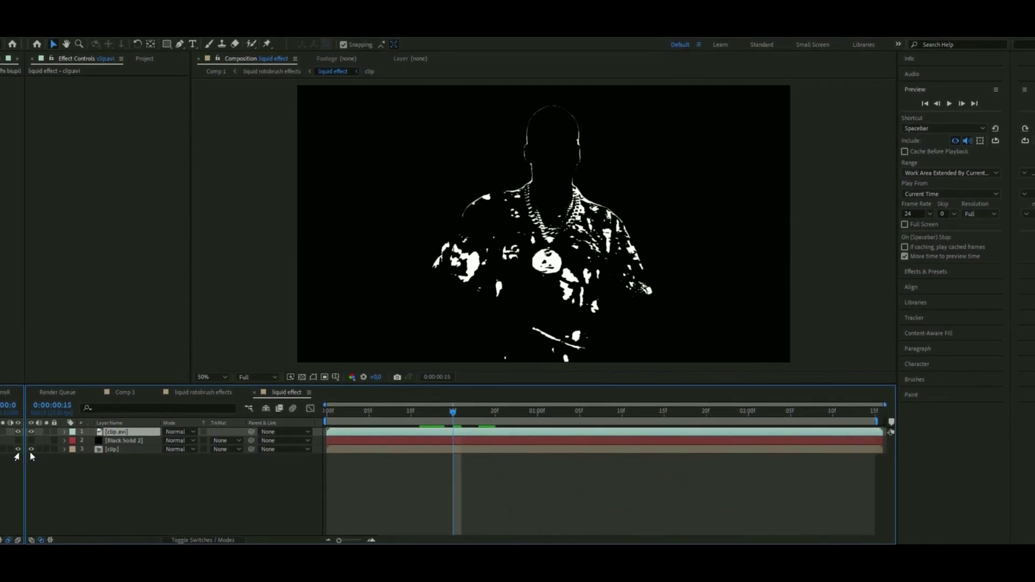
pyautogui.moveTo(124, 441); pyautogui.dragTo(125, 445)
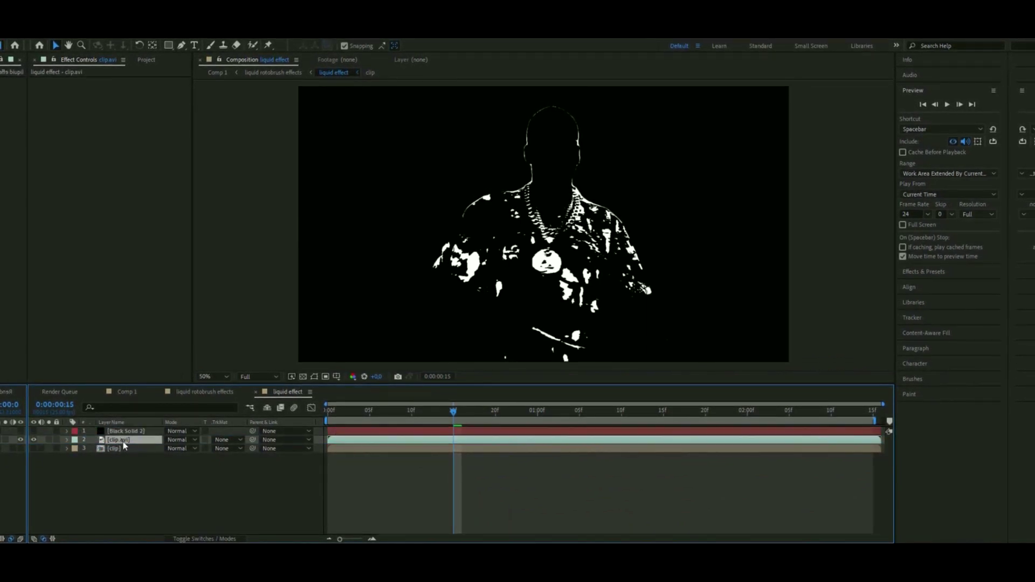
pyautogui.click(29, 441)
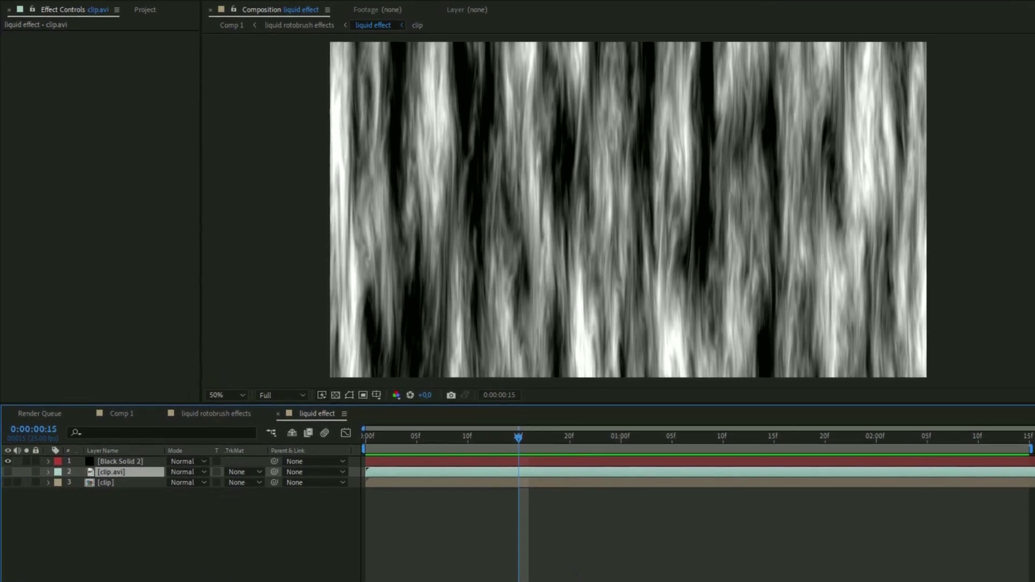
# Apply CC Blobbylize to Black Solid 2 with Blob Layer clip.avi, then check the blobs at 0:00:01:02.
pyautogui.click(510, 460)
pyautogui.hotkey('ctrl', 'space')
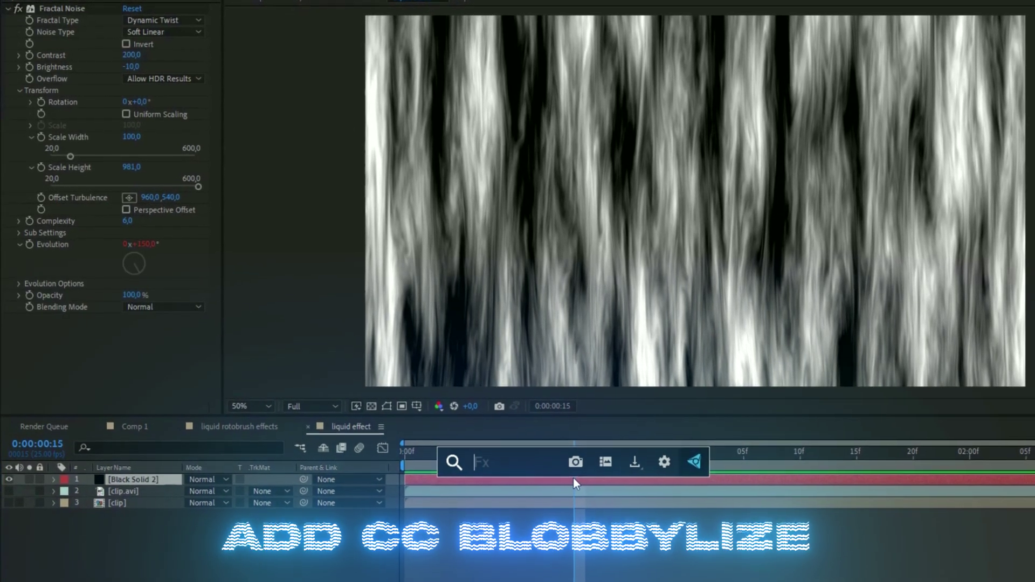
pyautogui.write('cc blob')
pyautogui.press('Return')
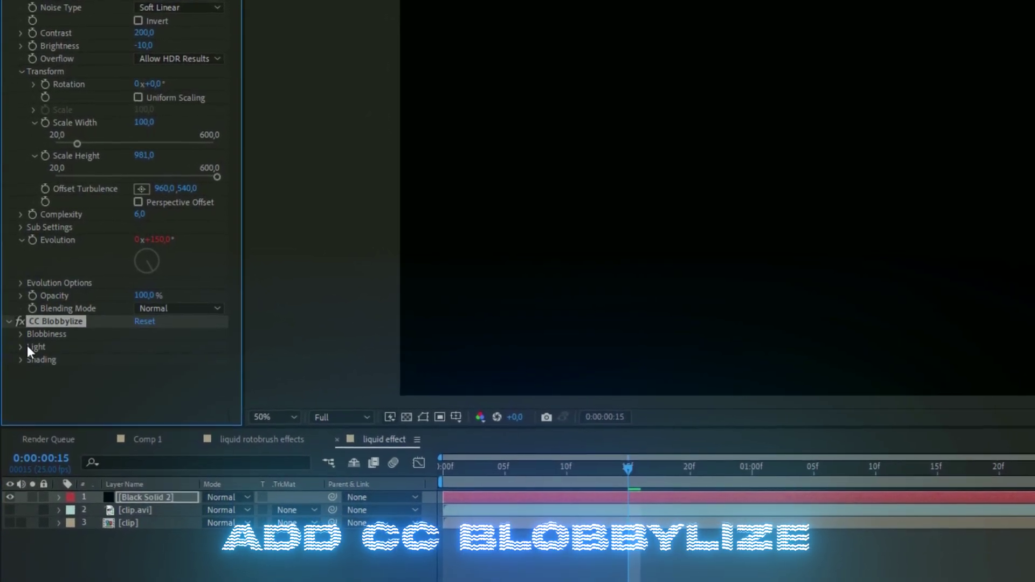
pyautogui.click(24, 334)
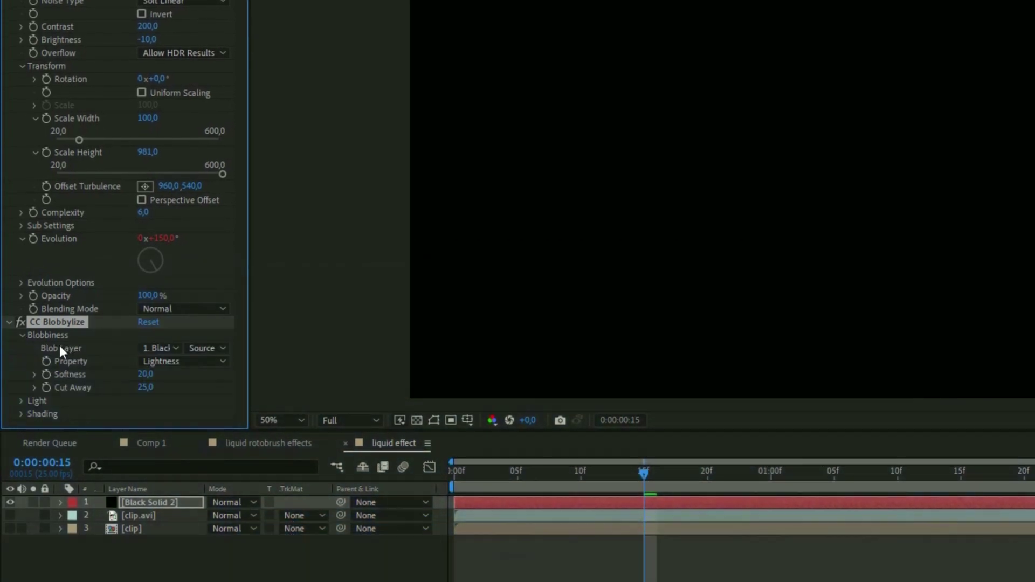
pyautogui.click(160, 348)
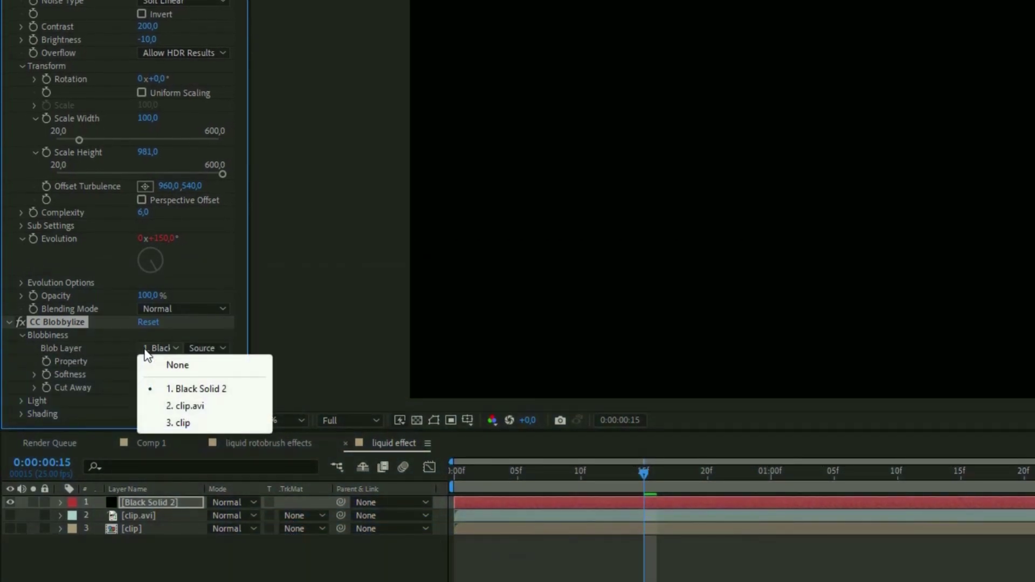
pyautogui.click(202, 413)
pyautogui.moveTo(536, 470); pyautogui.dragTo(729, 478)
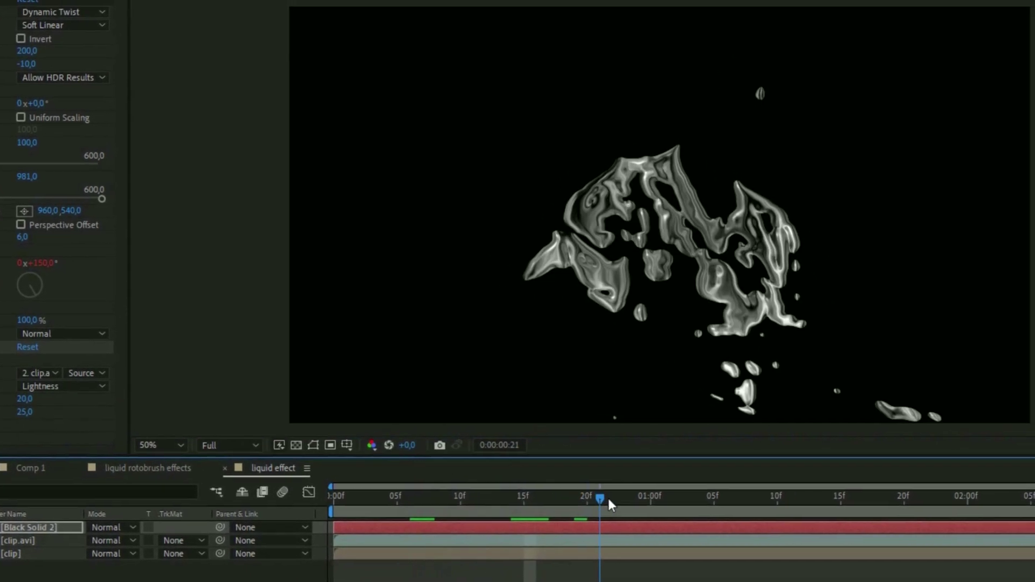
pyautogui.moveTo(608, 498); pyautogui.dragTo(678, 503)
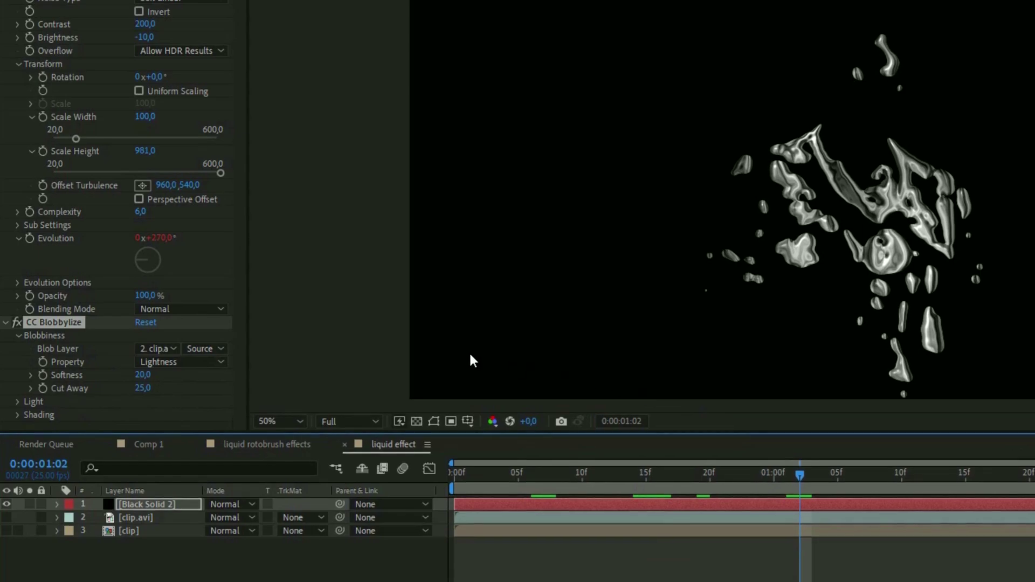
# Apply CC Glass to the solid using clip.avi as the bump map.
pyautogui.hotkey('ctrl', 'space')
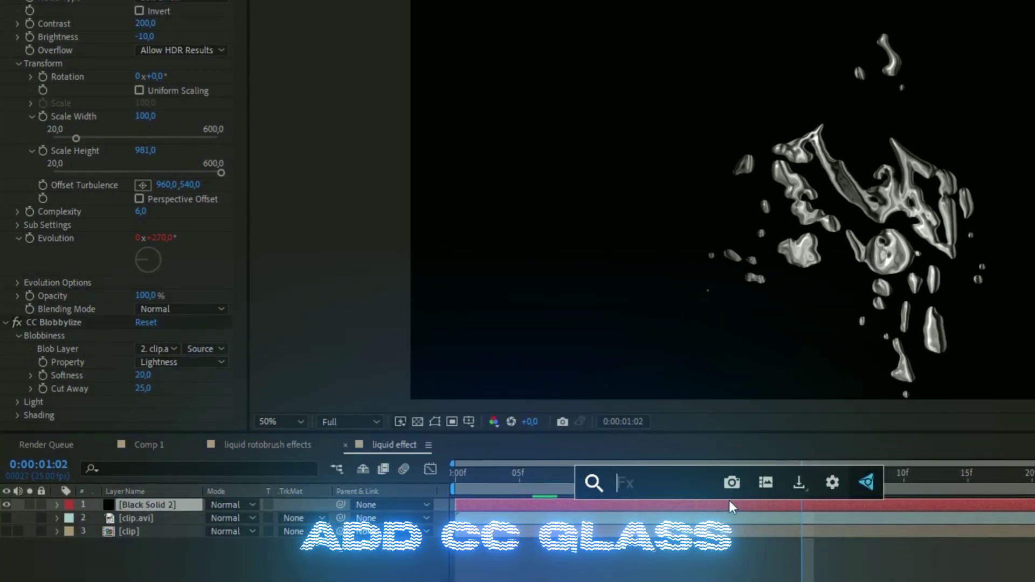
pyautogui.write('cc glass')
pyautogui.press('Return')
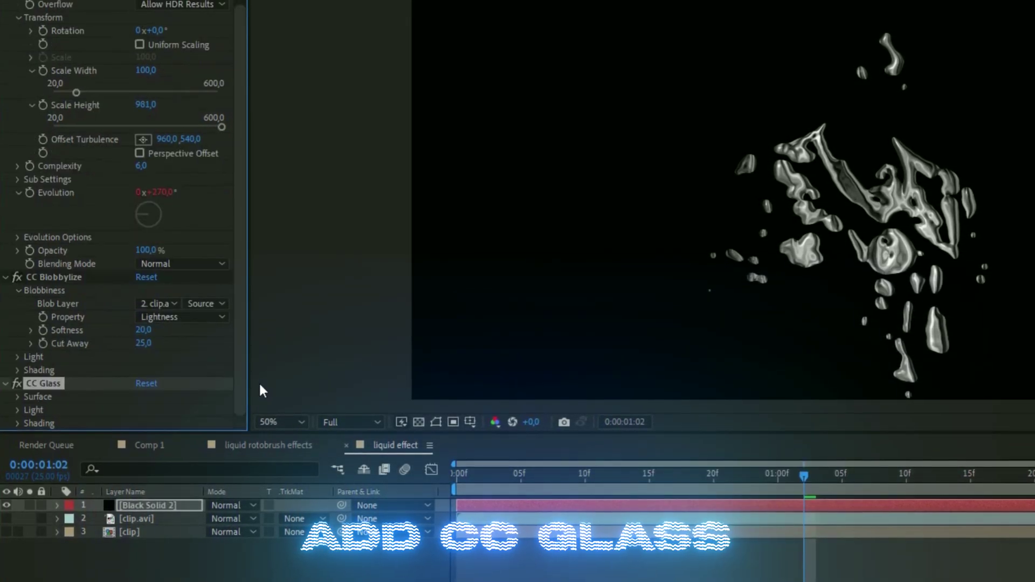
pyautogui.click(18, 397)
pyautogui.scroll(-2, 82, 410)
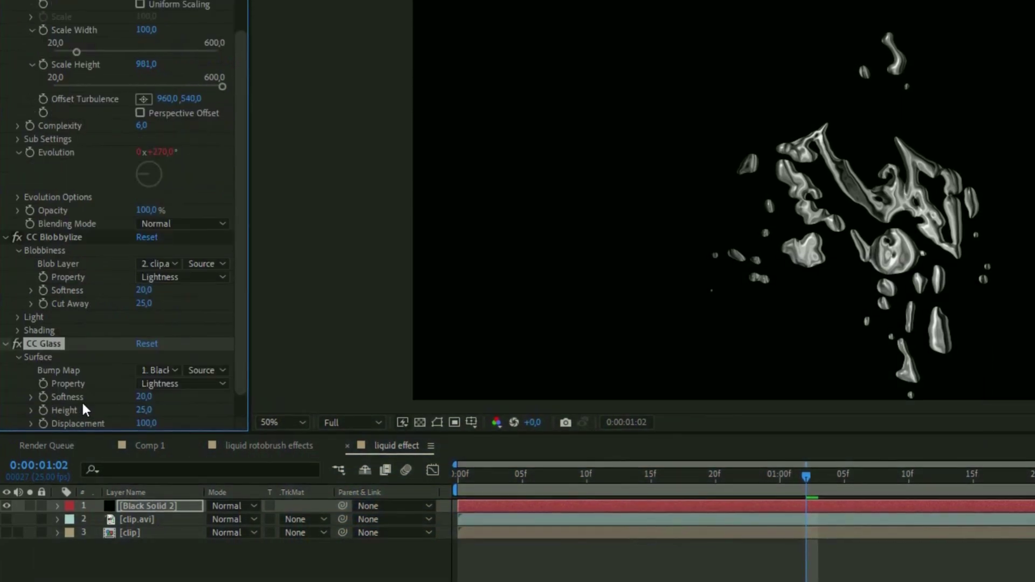
pyautogui.click(157, 370)
pyautogui.click(193, 430)
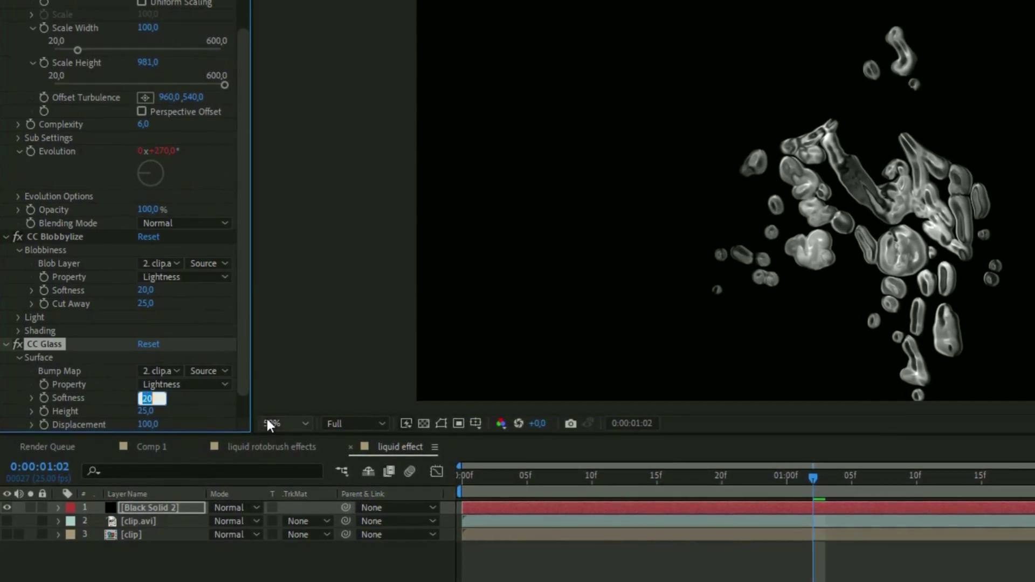
# Set CC Glass Softness to 8,5 and Height to 100.
pyautogui.write('8,5')
pyautogui.press('Return')
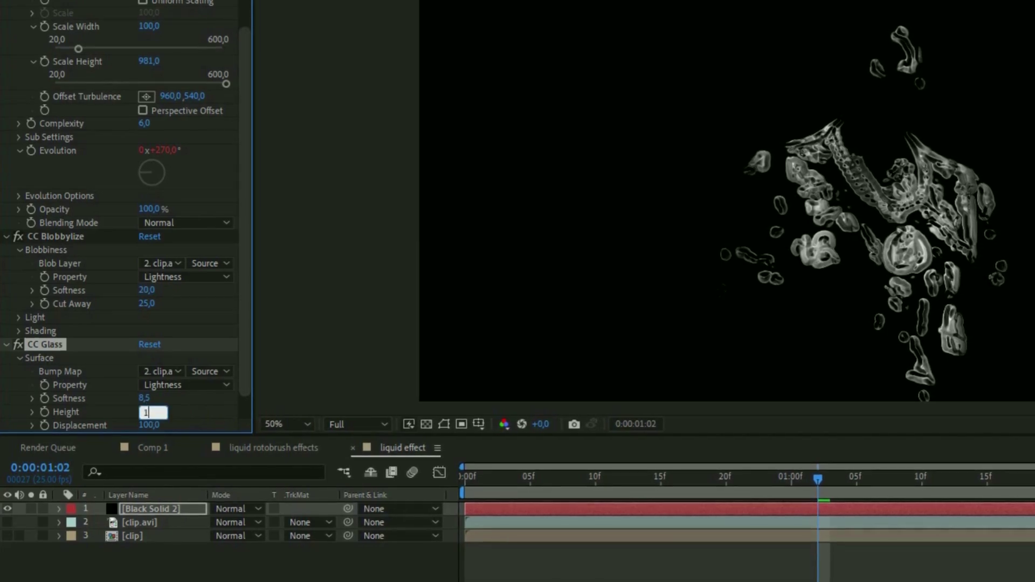
pyautogui.write('100')
pyautogui.press('Return')
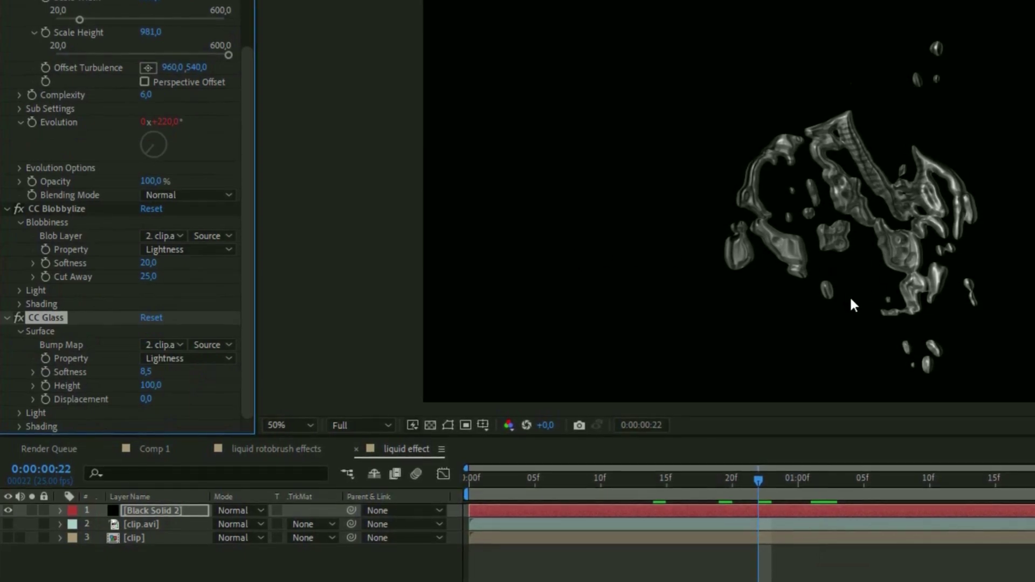
pyautogui.hotkey('ctrl', 'space')
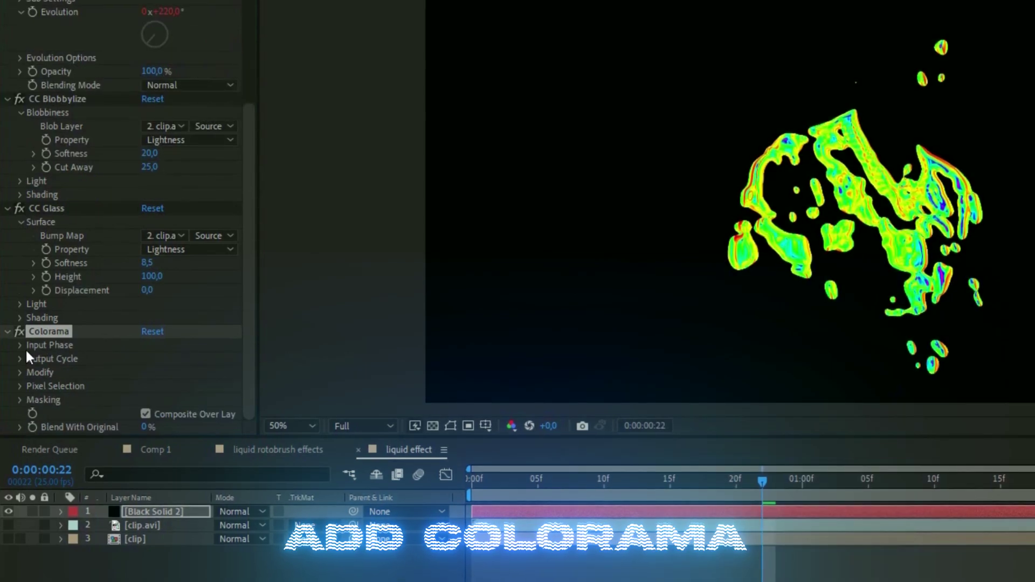
# From the first frame, drive Colorama's Phase Shift with a 'time*' expression.
pyautogui.click(21, 345)
pyautogui.scroll(-1, 22, 345)
pyautogui.scroll(-2, 102, 361)
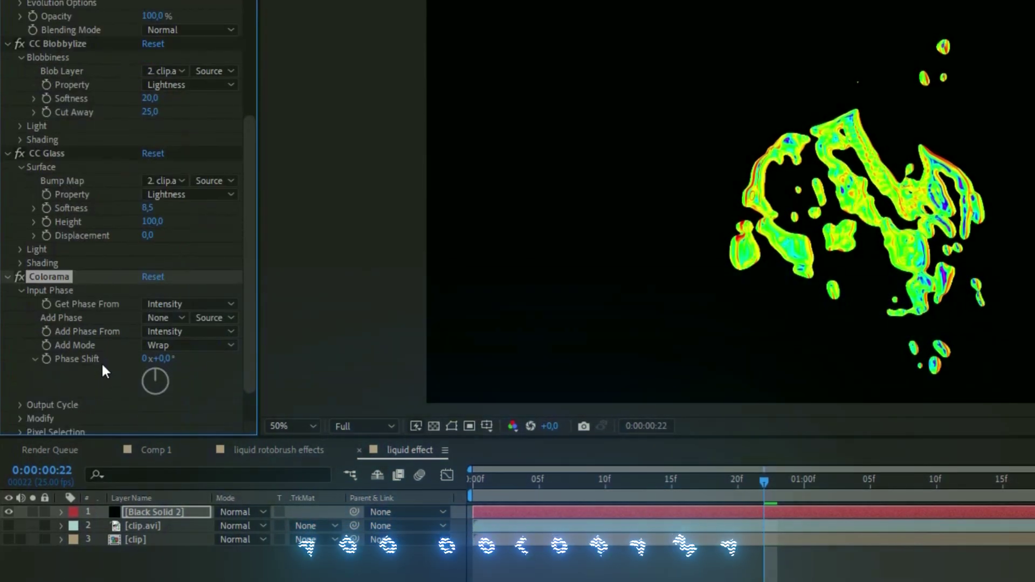
pyautogui.scroll(-2, 102, 362)
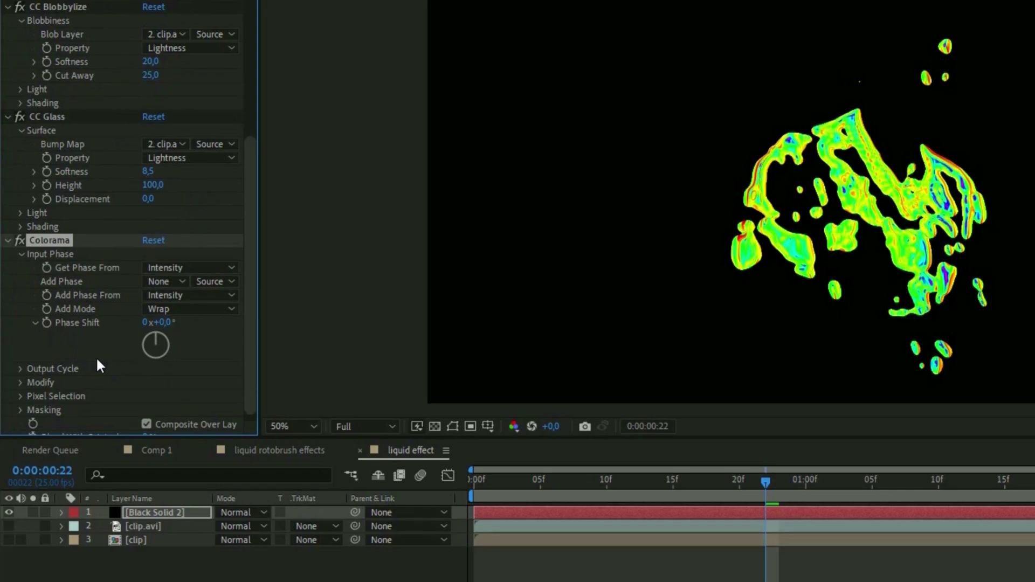
pyautogui.press('Home')
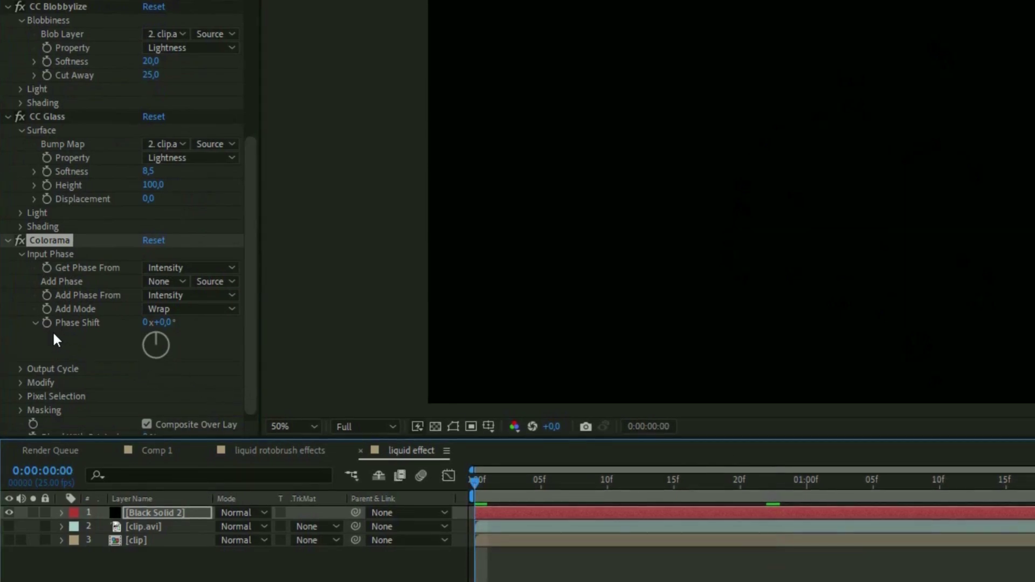
pyautogui.click(45, 321)
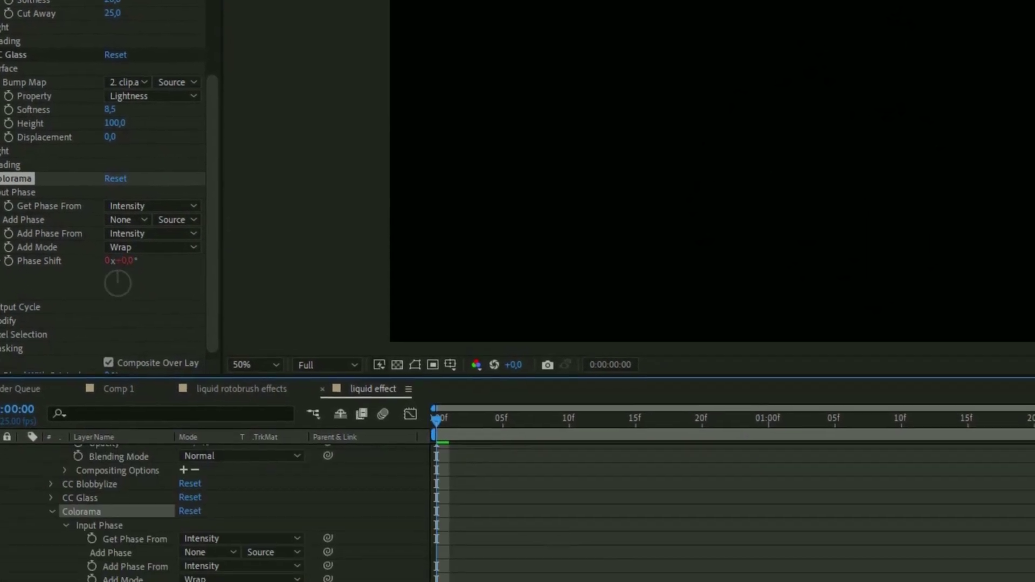
pyautogui.write('time*')
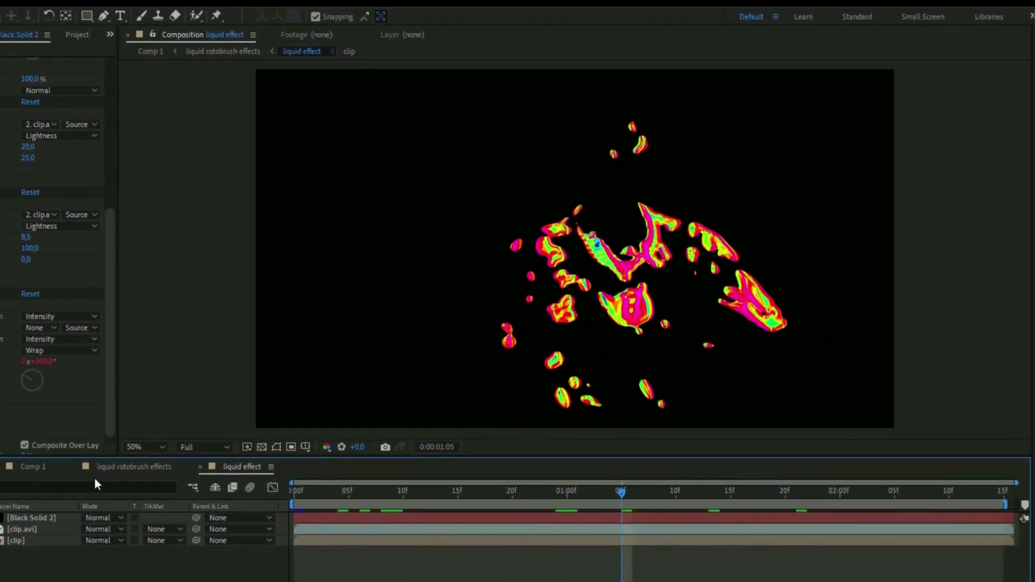
# In the liquid rotobrush effects comp, apply BCC Fast Lens Blur to the background layer.
pyautogui.click(154, 436)
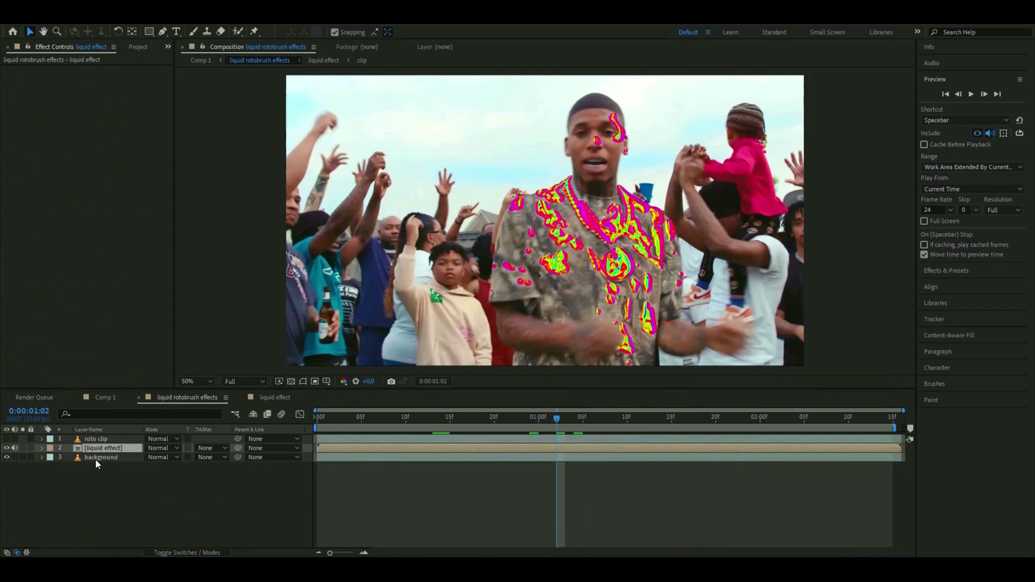
pyautogui.click(118, 457)
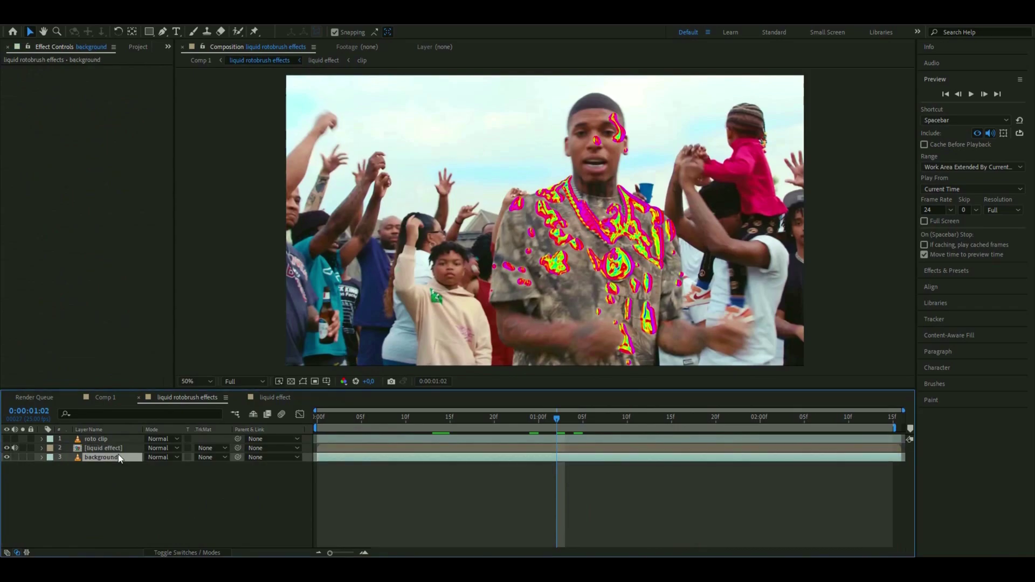
pyautogui.hotkey('ctrl', 'space')
pyautogui.write('lens')
pyautogui.click(324, 484)
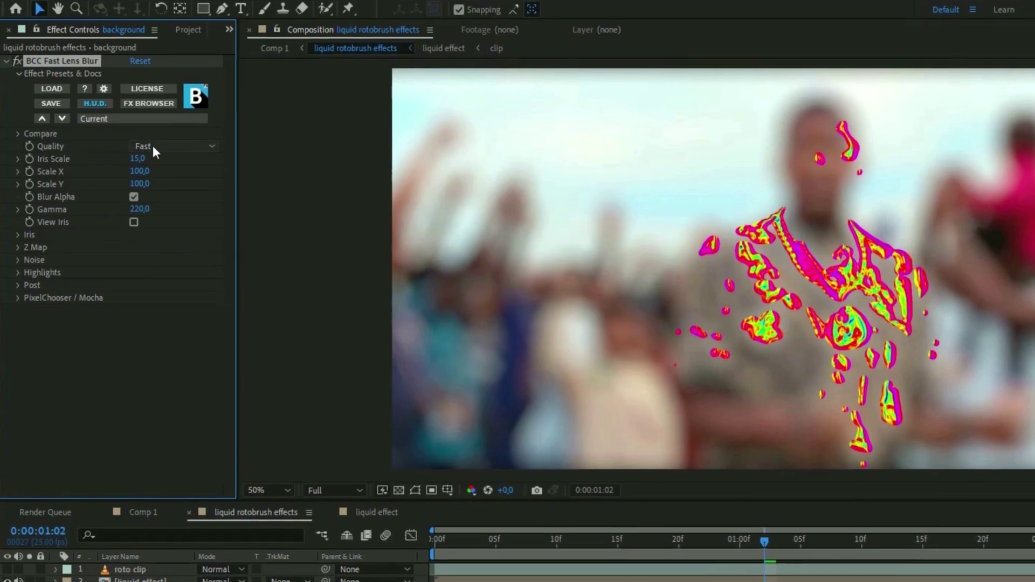
# Set the lens blur Quality to Sharper and Iris Scale to 2.
pyautogui.click(153, 145)
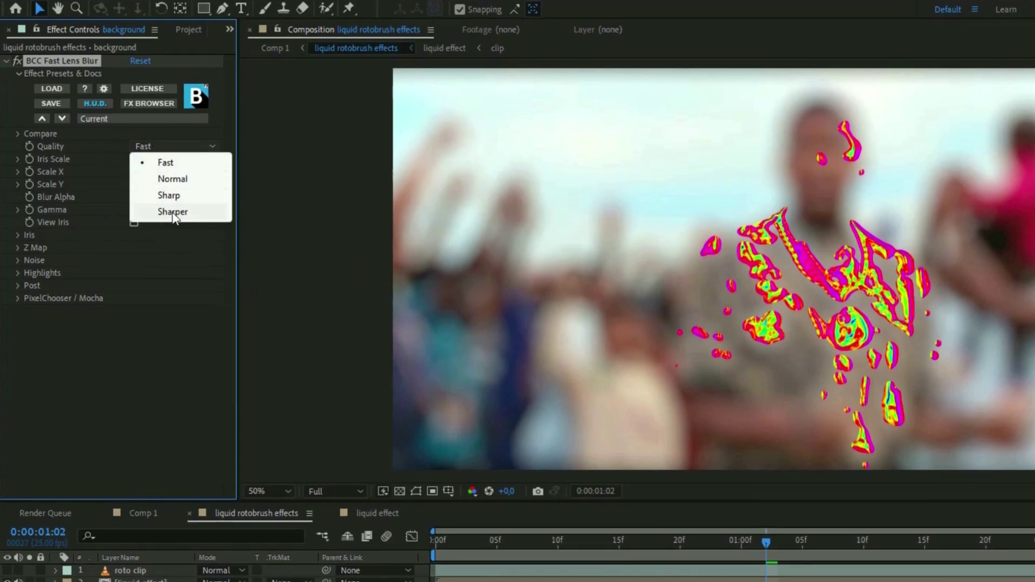
pyautogui.click(171, 216)
pyautogui.click(142, 159)
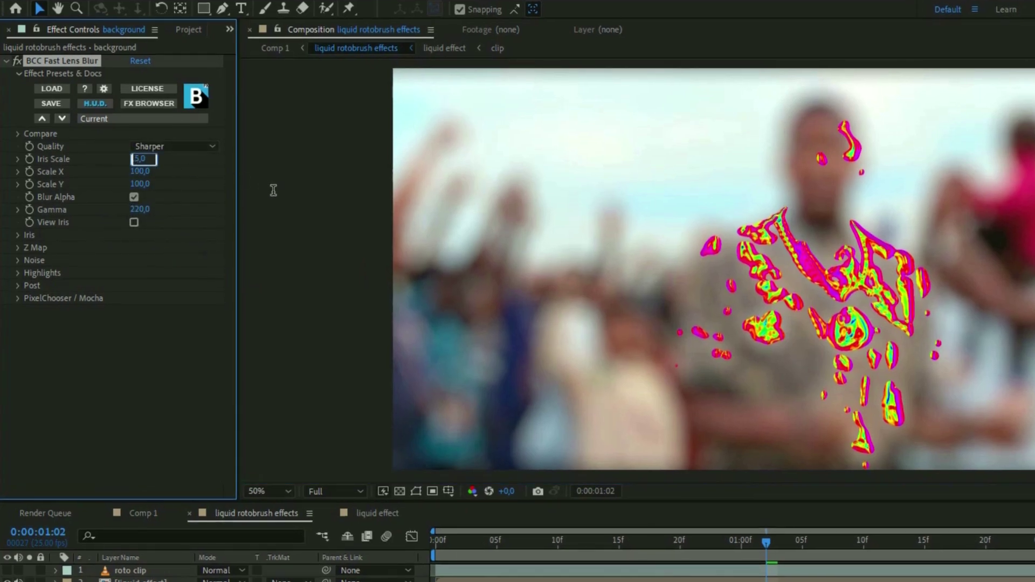
pyautogui.write('2')
pyautogui.press('Return')
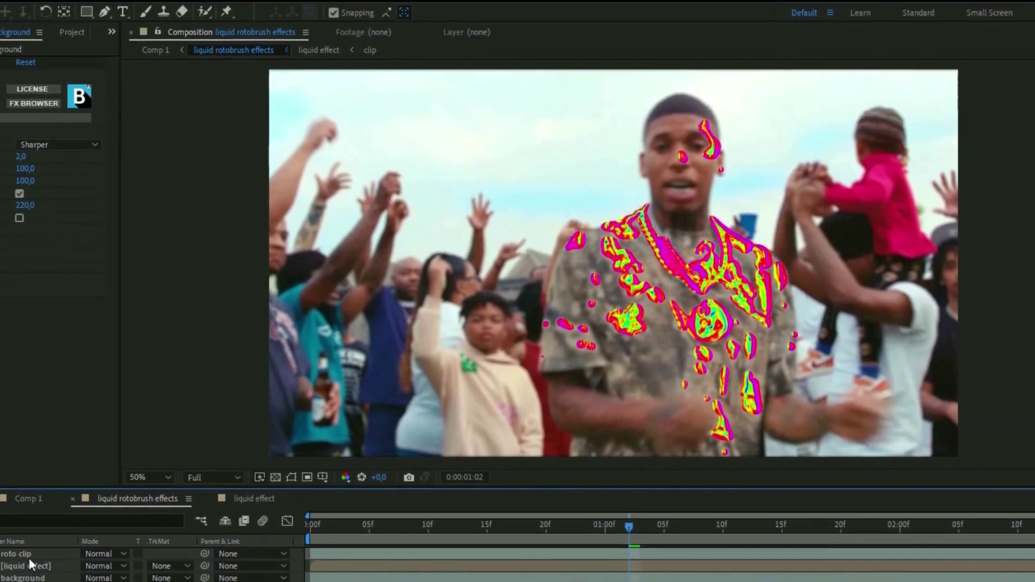
pyautogui.click(17, 575)
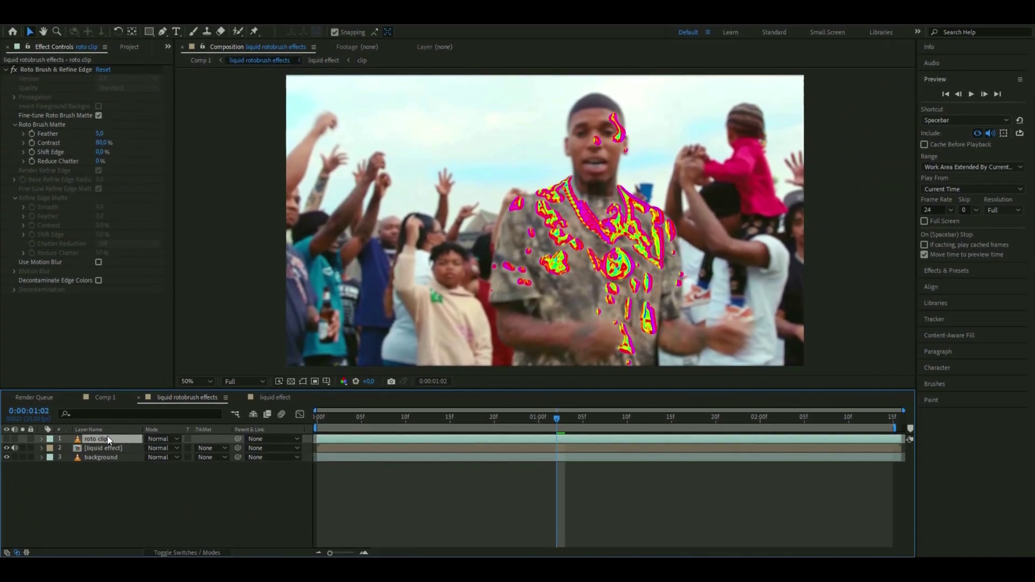
# Move roto clip below liquid effect, then give liquid effect S_Rays with Rays Length 1.
pyautogui.moveTo(107, 439); pyautogui.dragTo(107, 458)
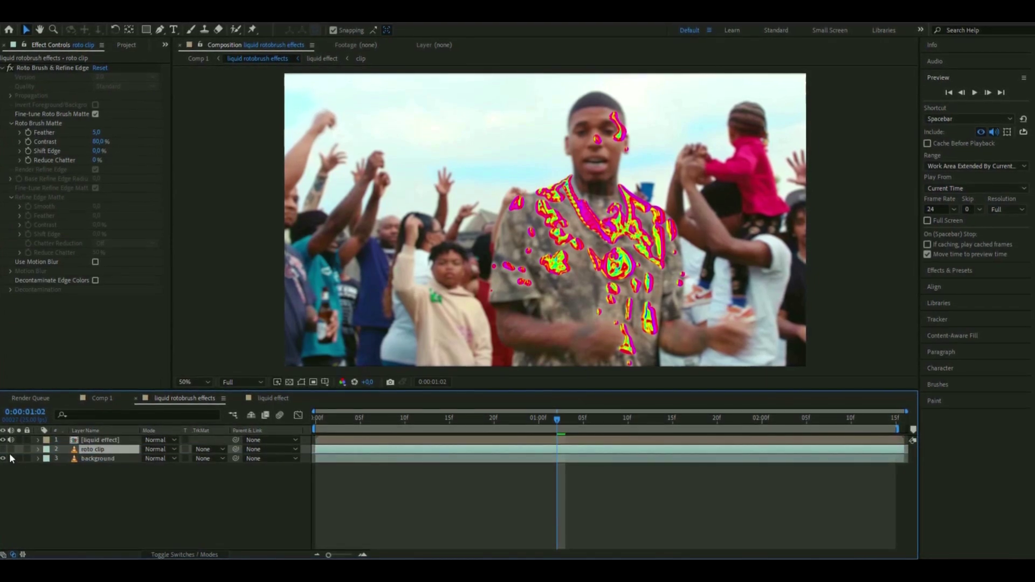
pyautogui.moveTo(555, 420); pyautogui.dragTo(468, 423)
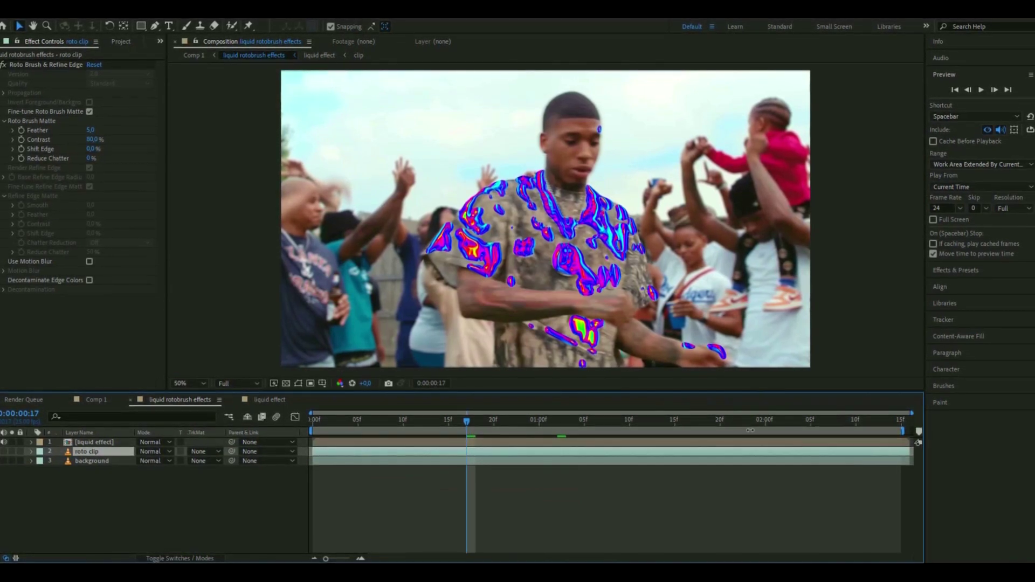
pyautogui.click(700, 442)
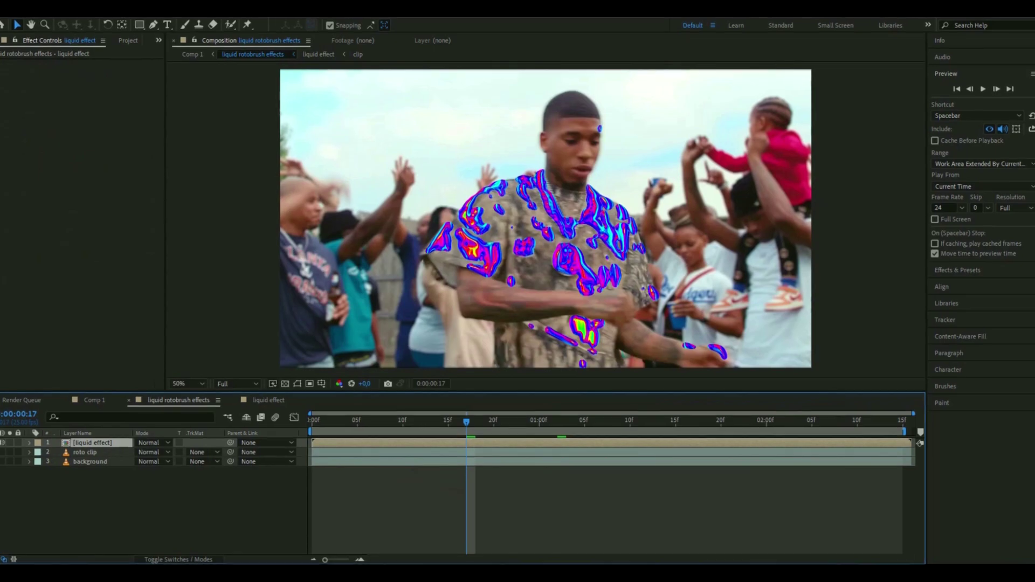
pyautogui.hotkey('ctrl', 'space')
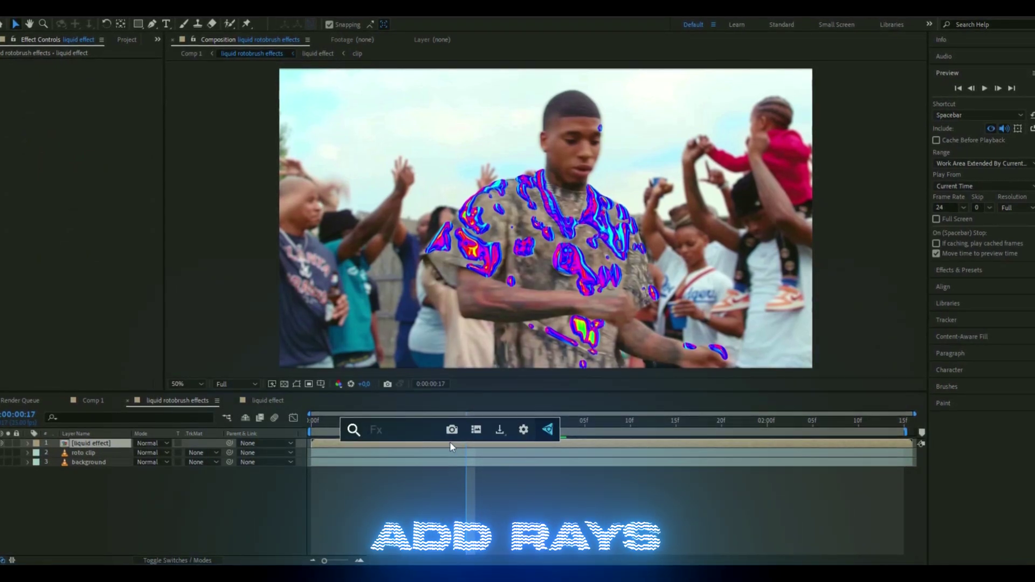
pyautogui.write('ray')
pyautogui.press('Return')
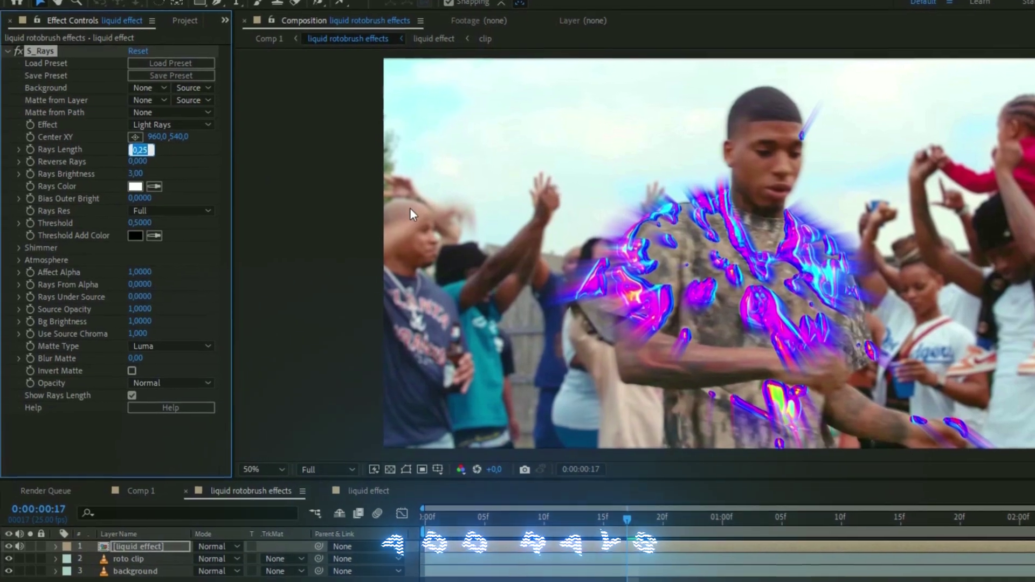
pyautogui.write('1')
pyautogui.press('Return')
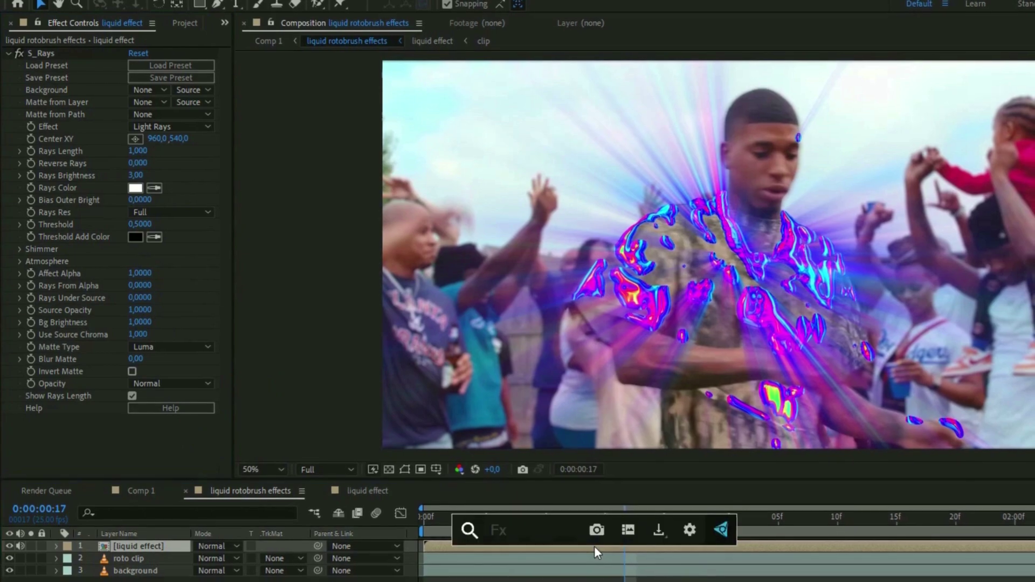
# Add Deep Glow to liquid effect: Radius 489, Exposure 0.71, Smooth Blending on, Threshold 0%.
pyautogui.hotkey('ctrl', 'space')
pyautogui.write('Deep Glow')
pyautogui.press('Return')
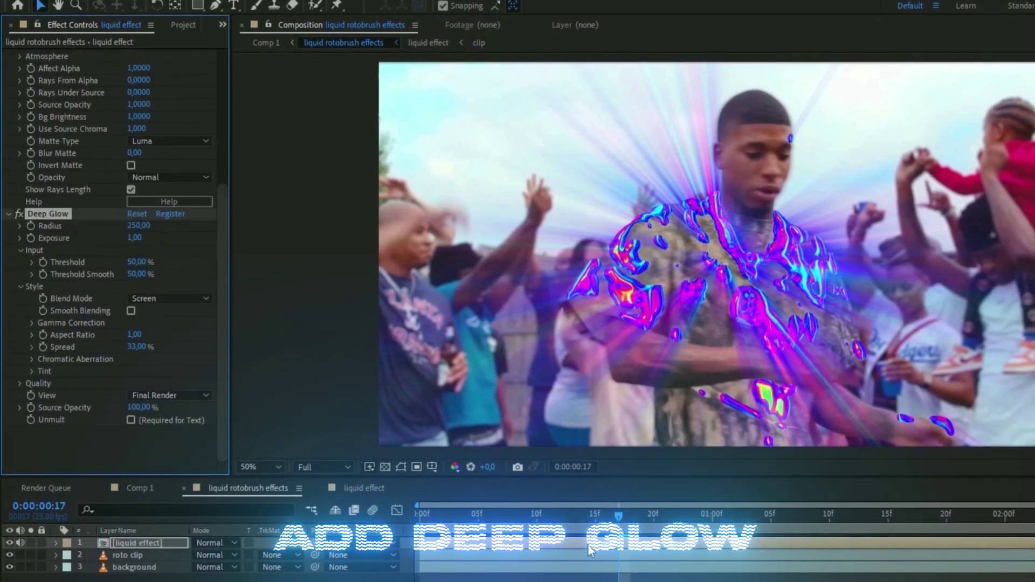
pyautogui.click(136, 226)
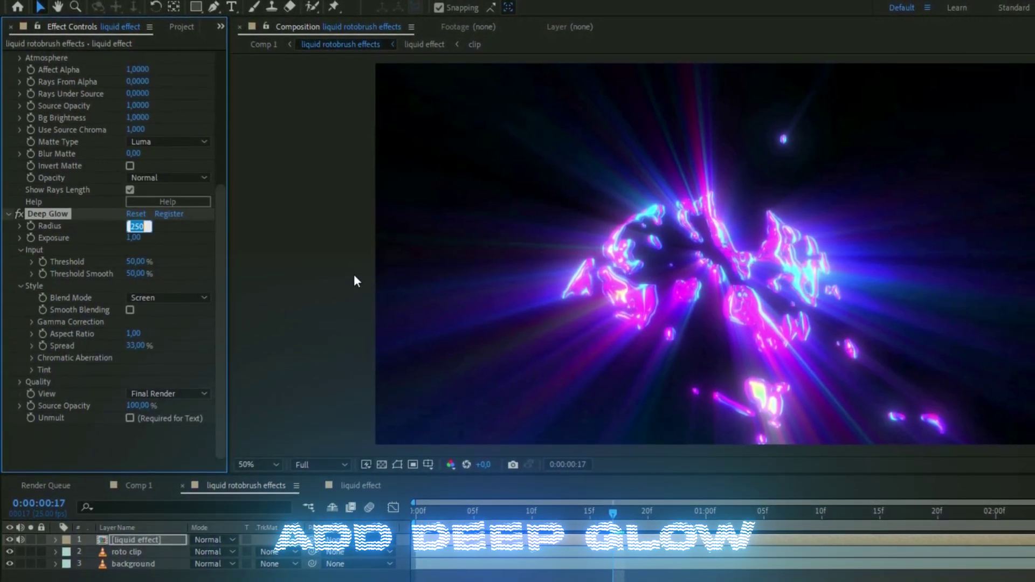
pyautogui.write('489')
pyautogui.press('Return')
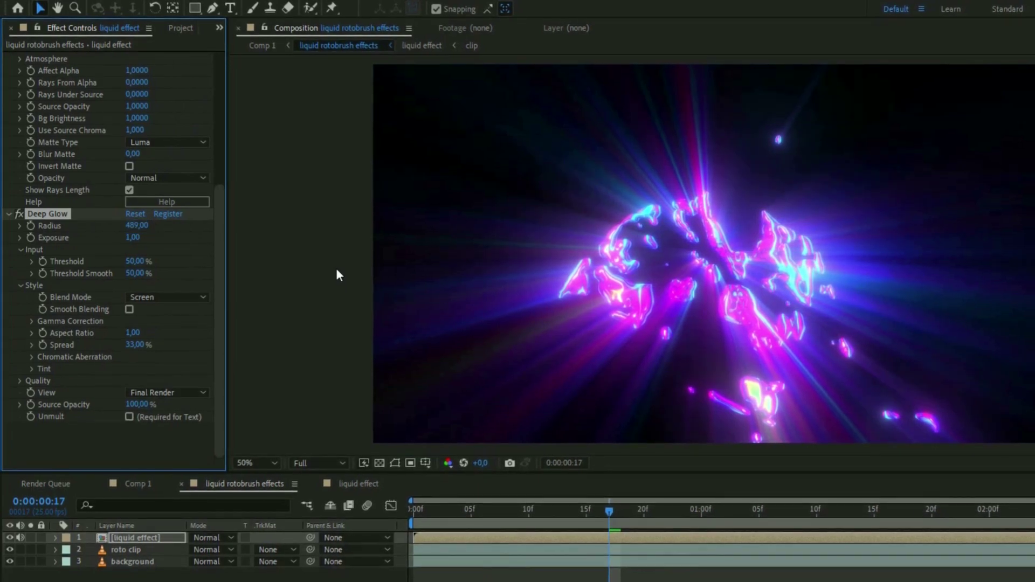
pyautogui.click(135, 237)
pyautogui.press('Return')
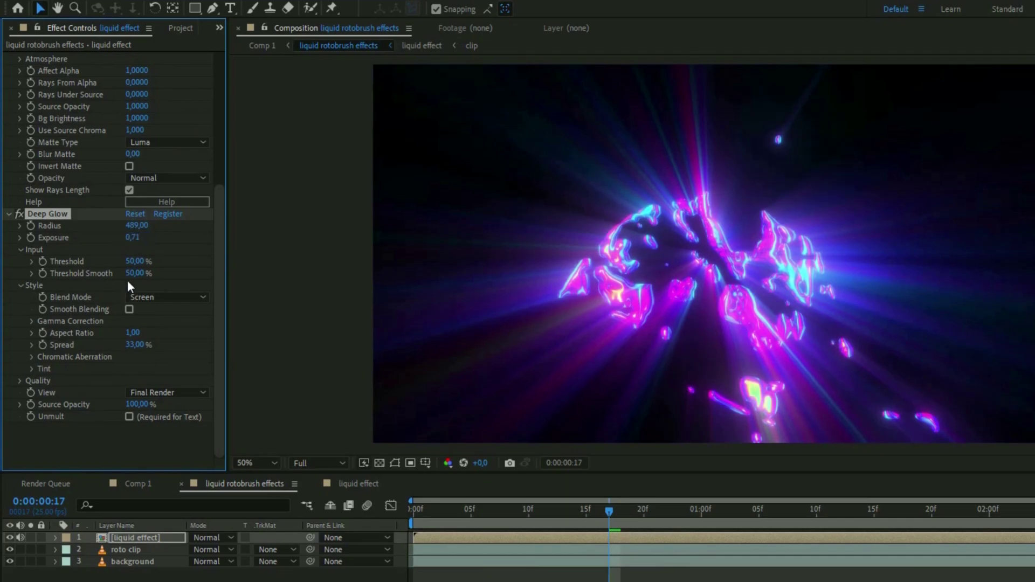
pyautogui.click(130, 309)
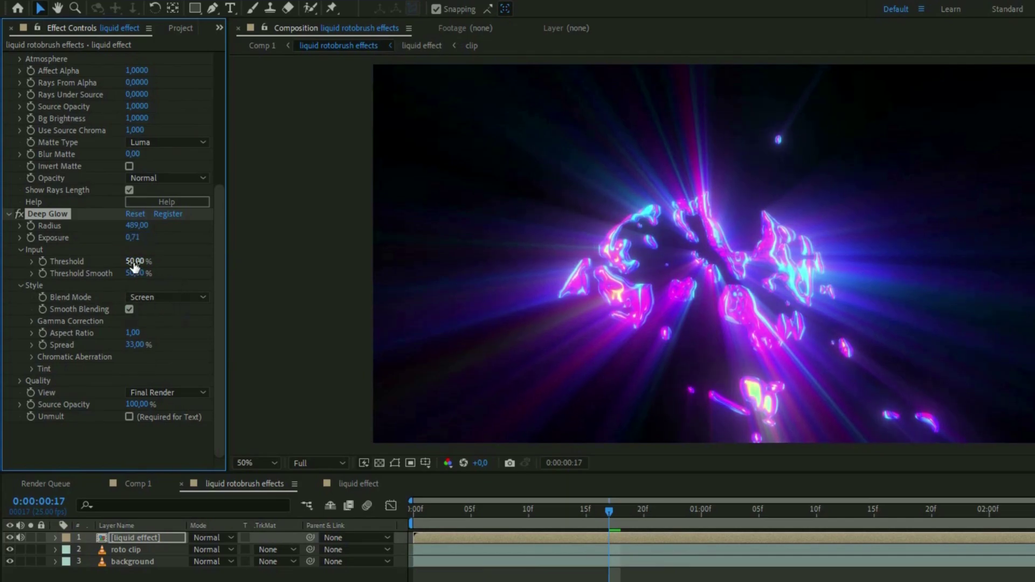
pyautogui.moveTo(126, 257); pyautogui.dragTo(97, 258)
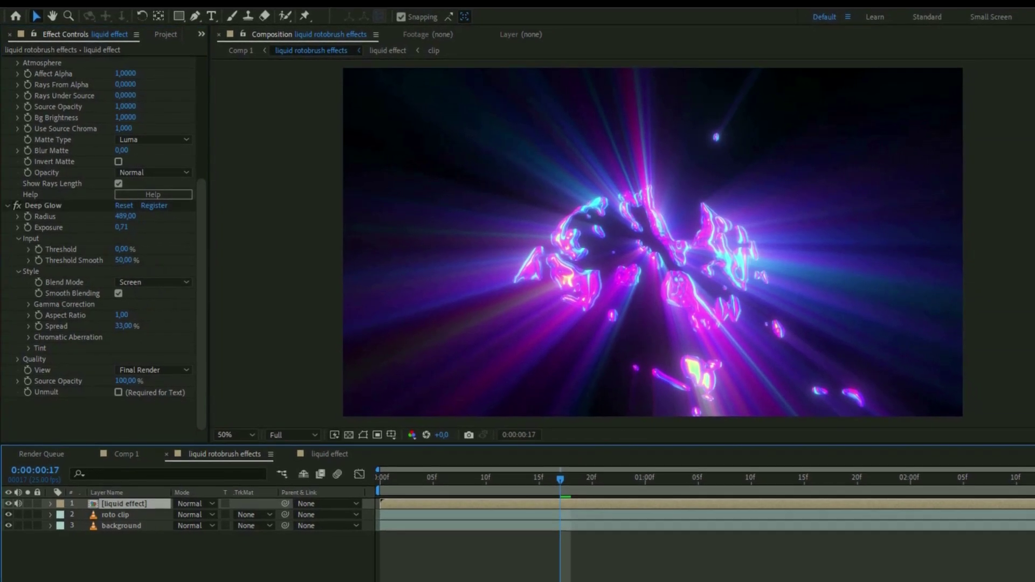
# Blend the liquid effect layer in Screen mode, preview it, and add a new adjustment layer.
pyautogui.click(173, 479)
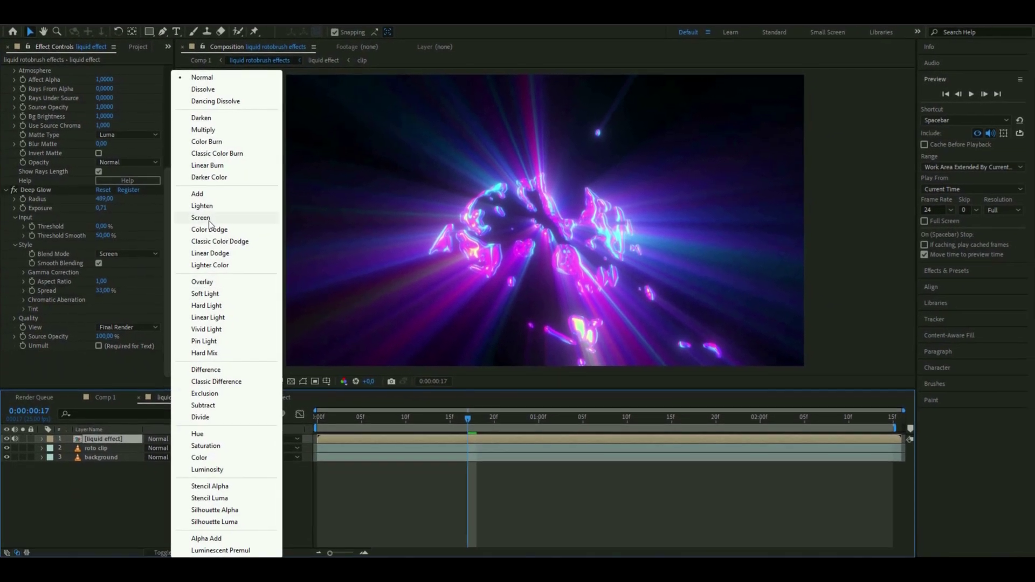
pyautogui.click(209, 219)
pyautogui.press('space')
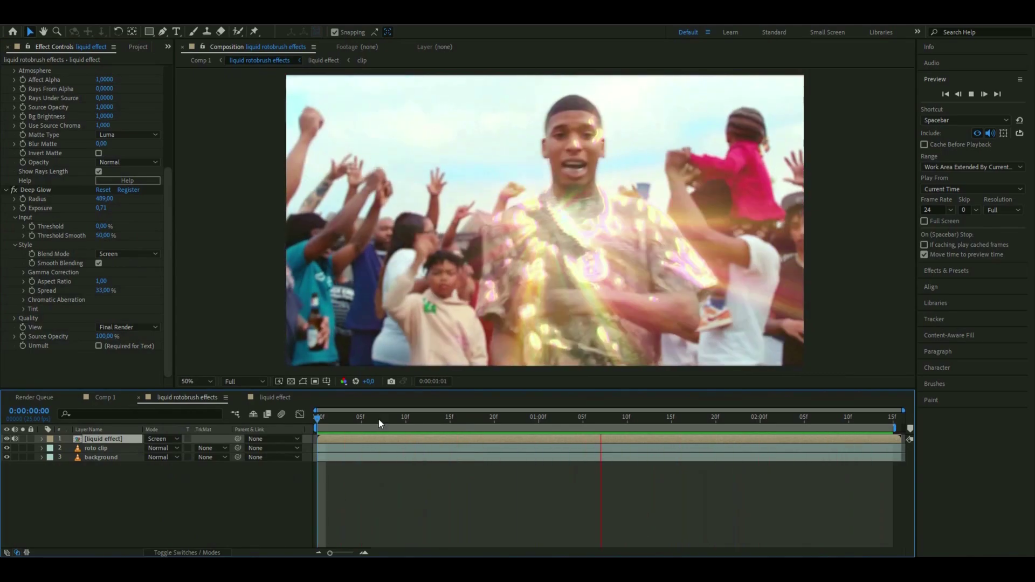
pyautogui.moveTo(380, 419); pyautogui.dragTo(413, 419)
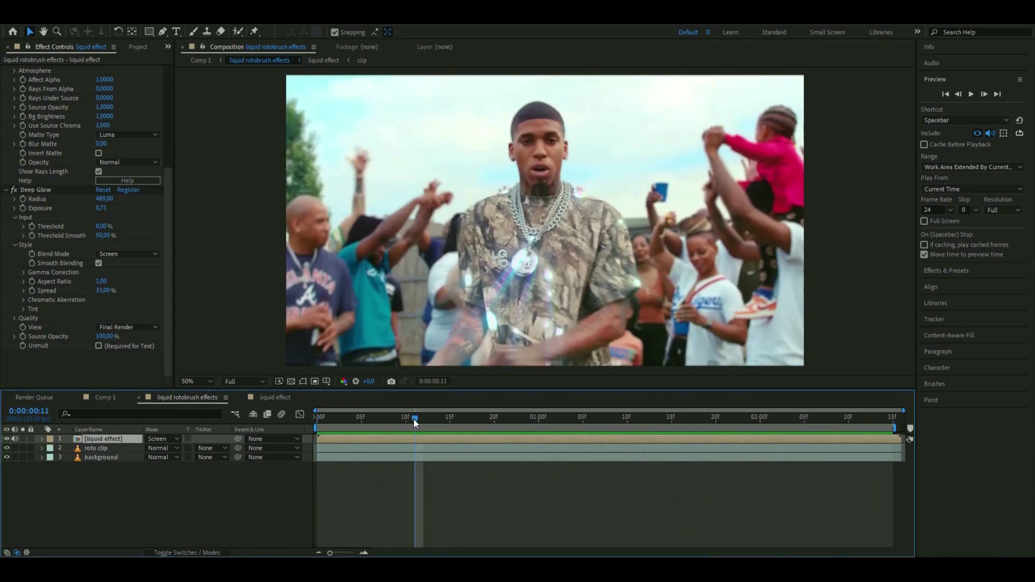
pyautogui.click(105, 480)
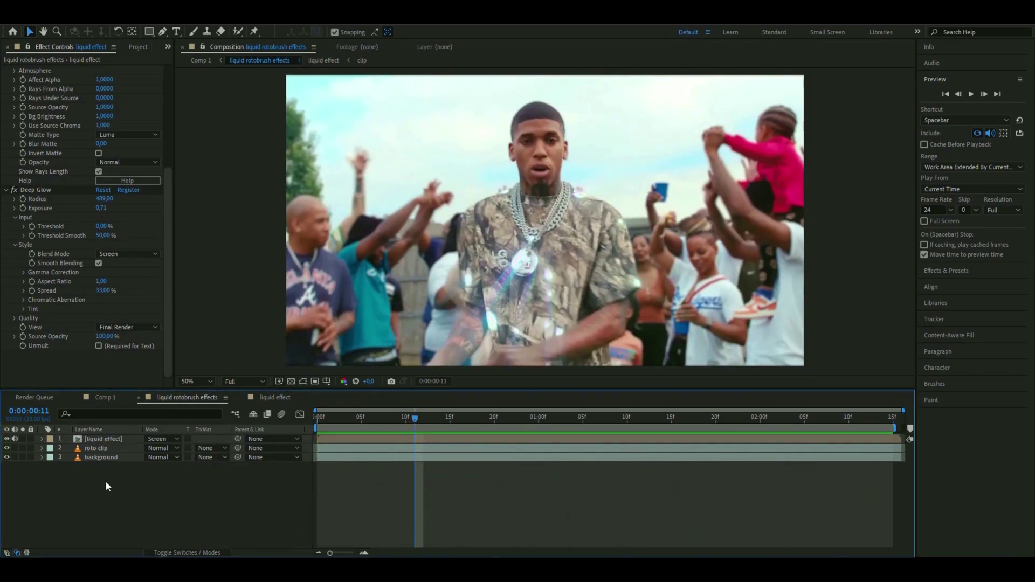
pyautogui.hotkey('ctrl', 'alt', 'y')
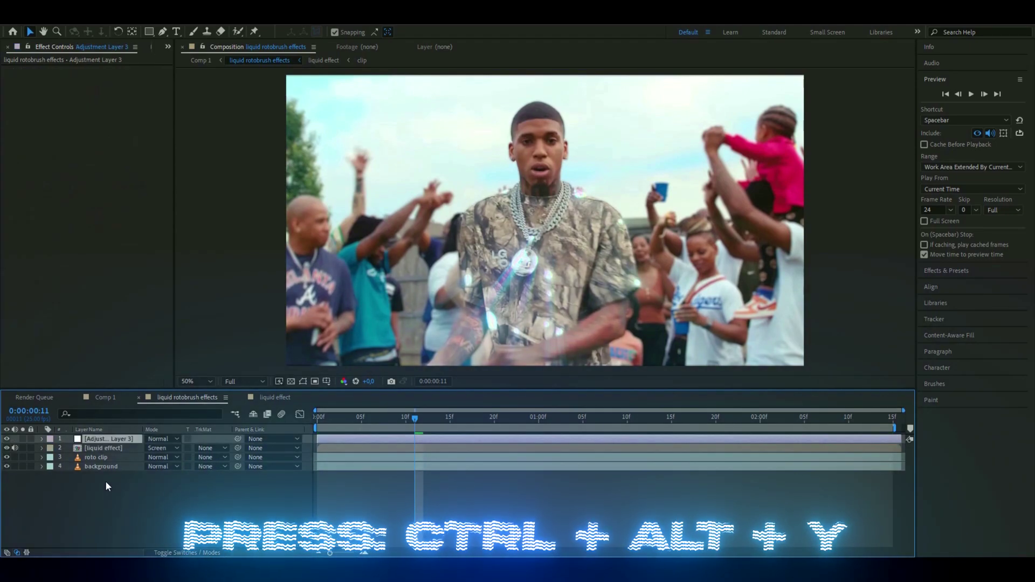
# Apply Motion Tile to the adjustment layer and edit its Output Height.
pyautogui.hotkey('ctrl', 'space')
pyautogui.write('motio')
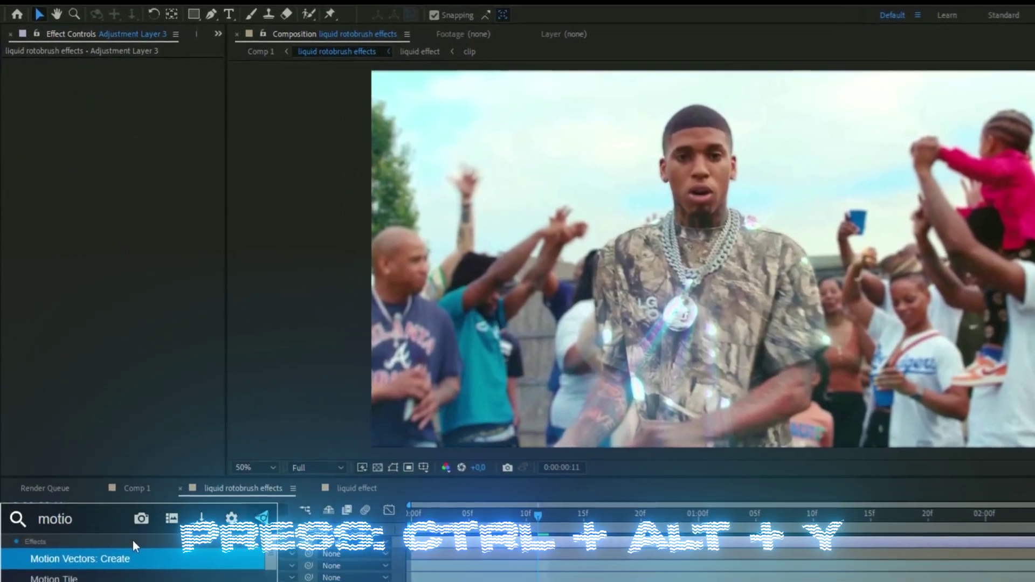
pyautogui.press('Down')
pyautogui.press('Return')
pyautogui.click(139, 119)
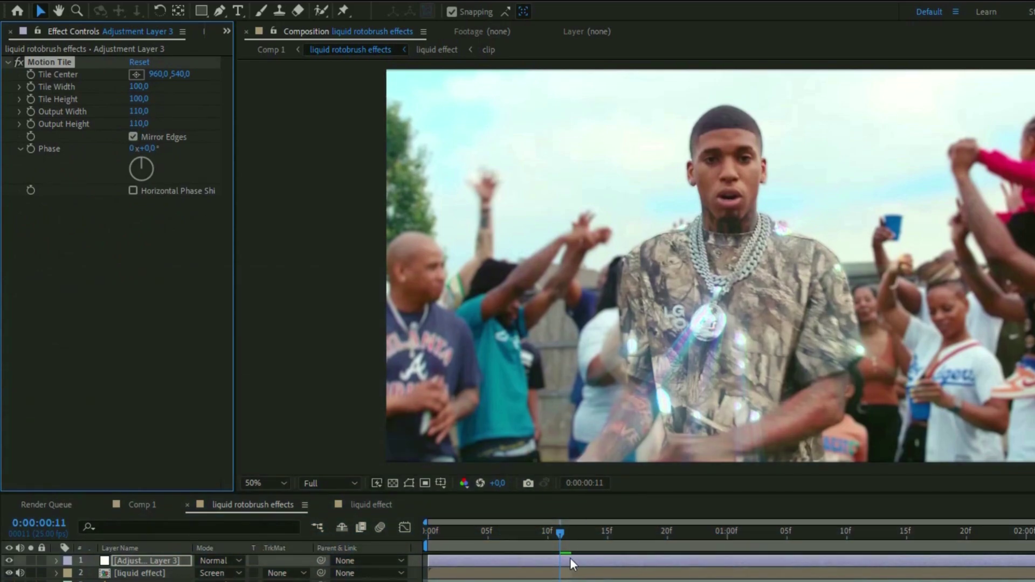
# Add Sharpen and Unsharp Mask with an amount of 15 to the adjustment layer.
pyautogui.hotkey('ctrl', 'space')
pyautogui.write('sh')
pyautogui.press('Return')
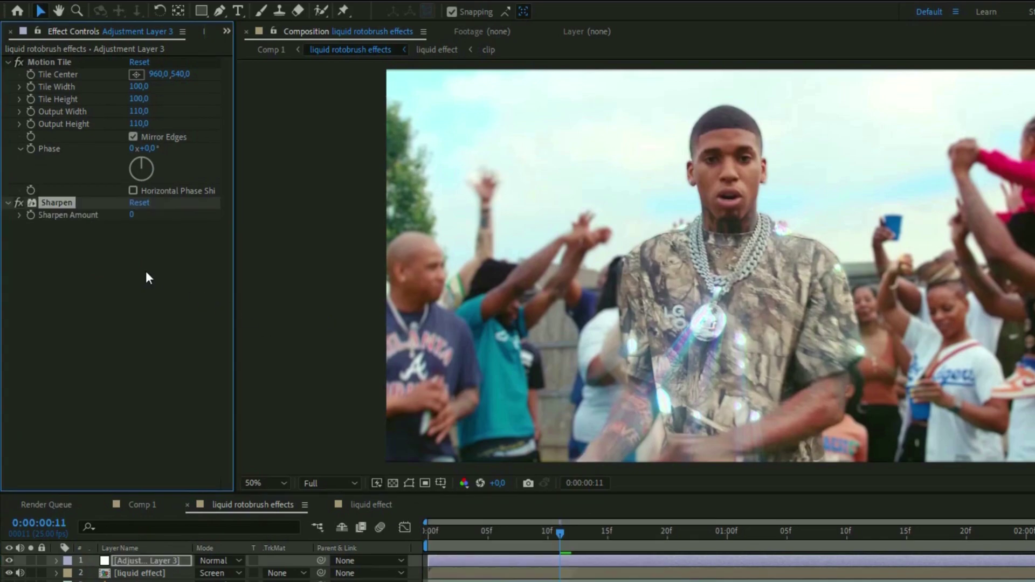
pyautogui.press('Return')
pyautogui.hotkey('ctrl', 'space')
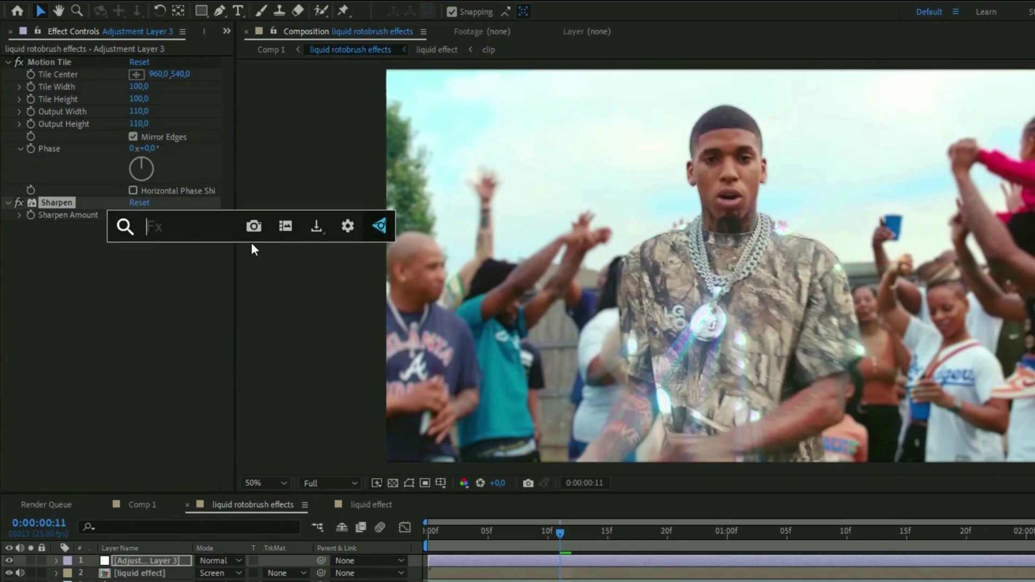
pyautogui.write('unsharp')
pyautogui.press('Return')
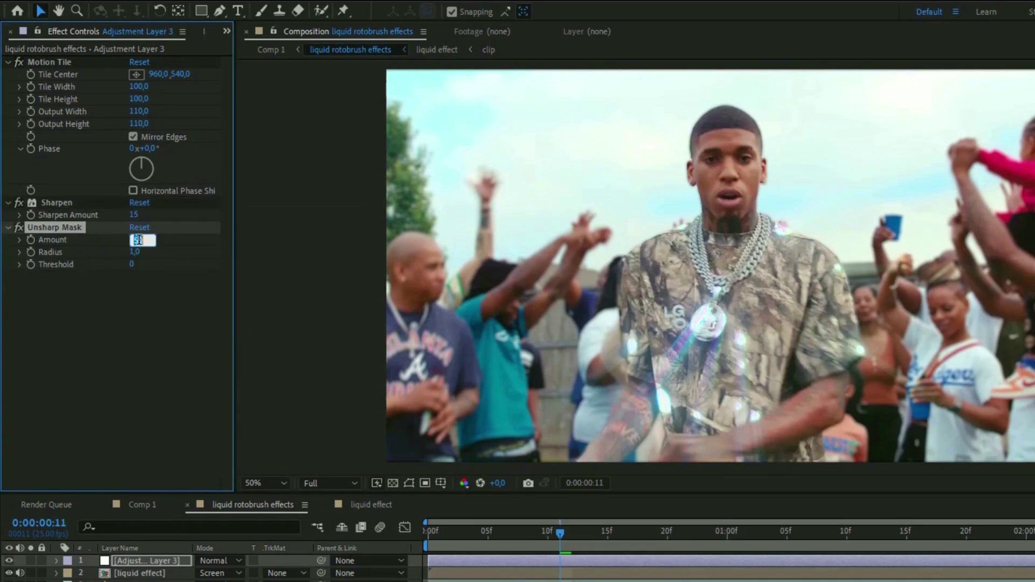
pyautogui.press('Return')
# Add Detail-preserving Upscale with Alpha set to Detail-preserving.
pyautogui.hotkey('ctrl', 'space')
pyautogui.write('det')
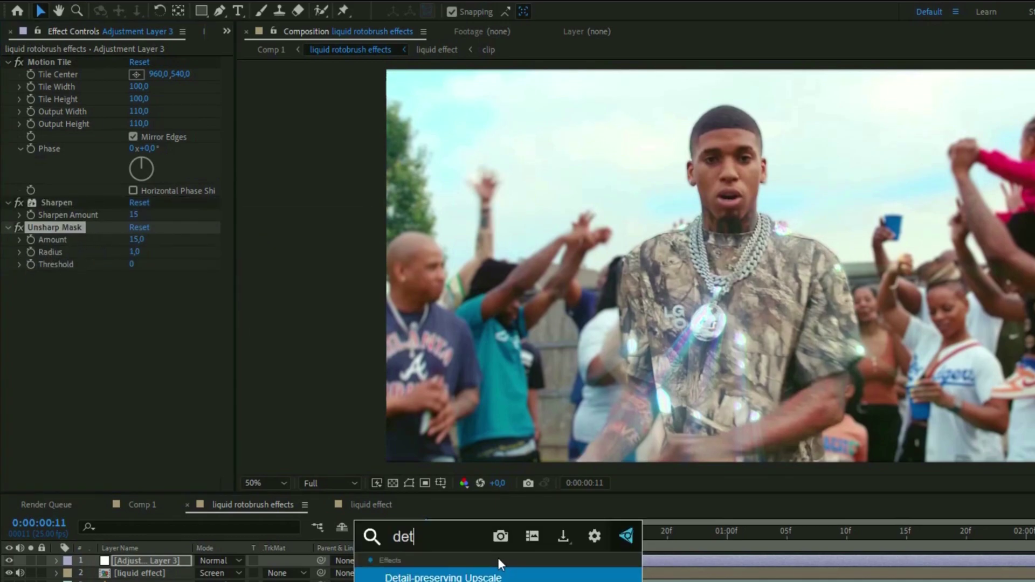
pyautogui.press('Return')
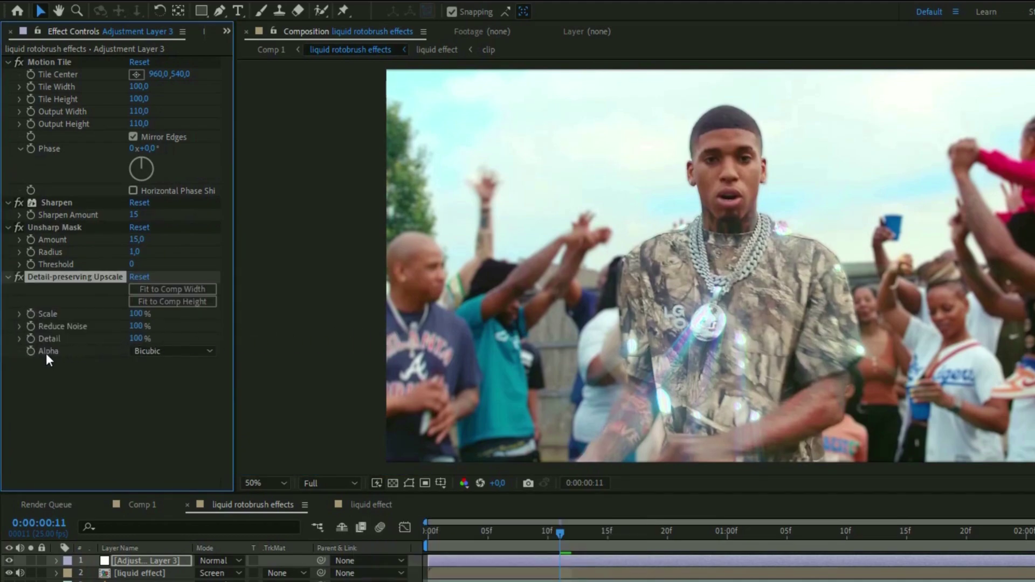
pyautogui.click(147, 350)
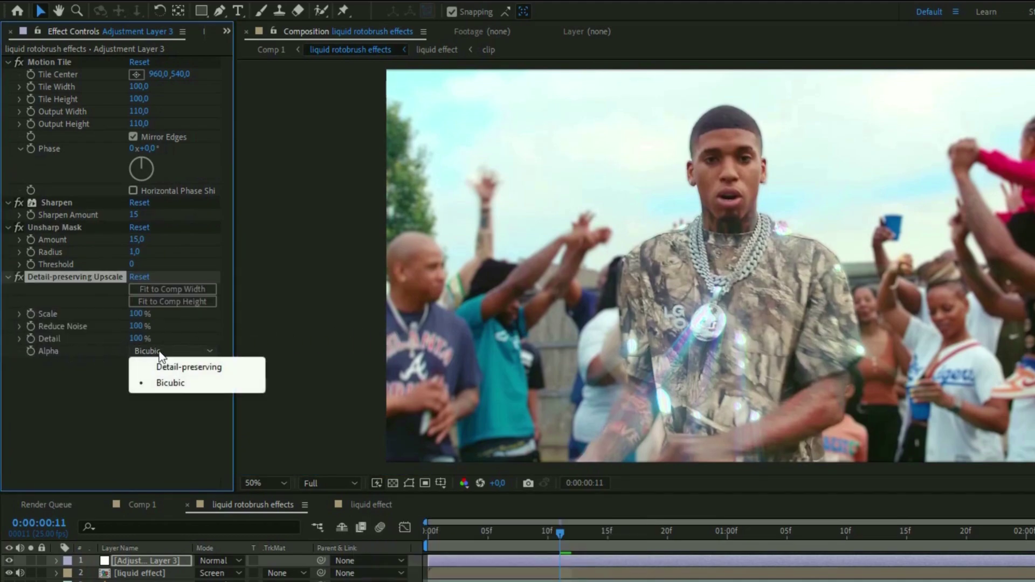
pyautogui.click(194, 367)
# Add Remove Grain with Viewing Mode set to Final Output.
pyautogui.hotkey('ctrl', 'space')
pyautogui.write('re')
pyautogui.press('Return')
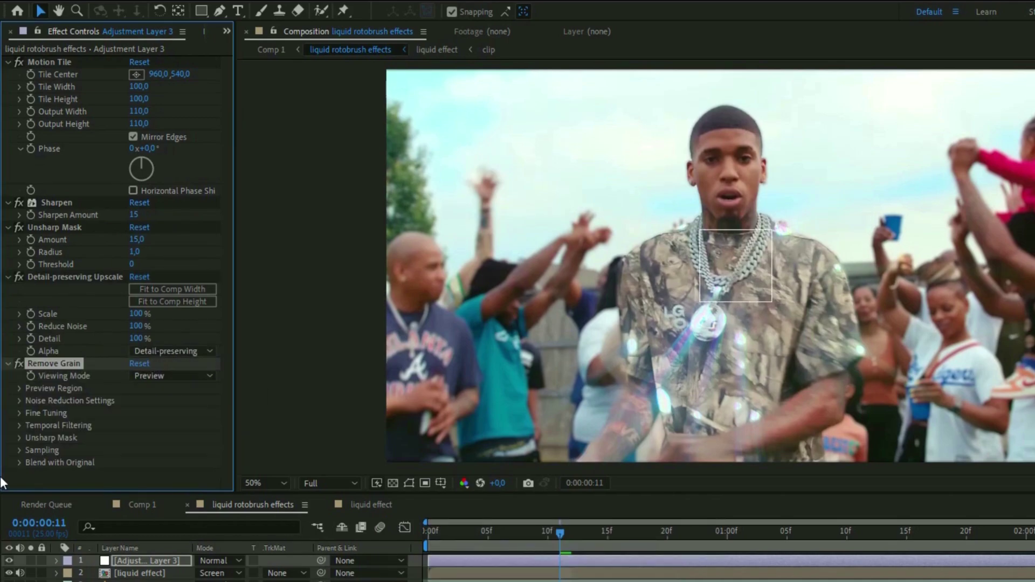
pyautogui.click(20, 402)
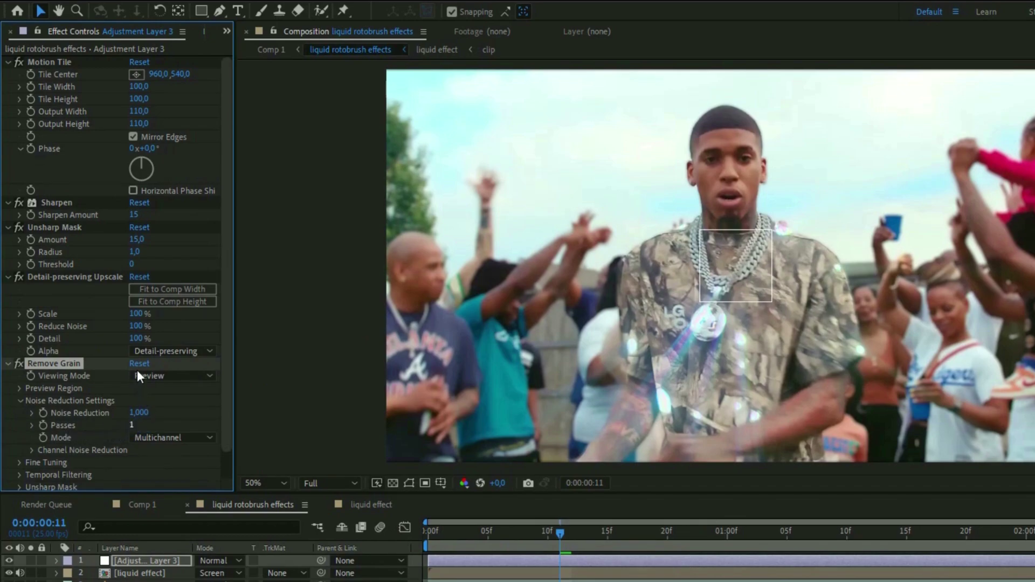
pyautogui.click(156, 376)
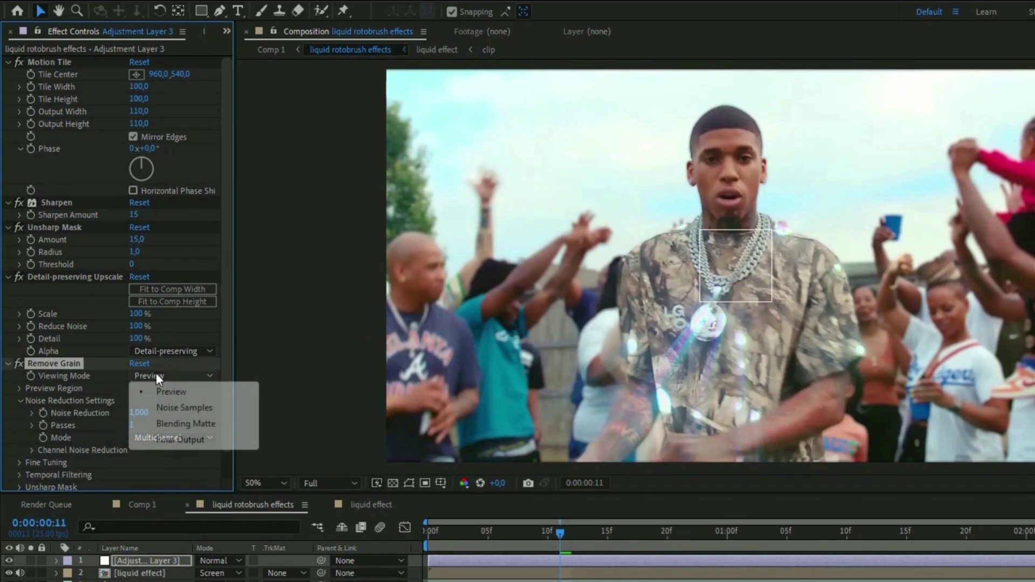
pyautogui.click(176, 435)
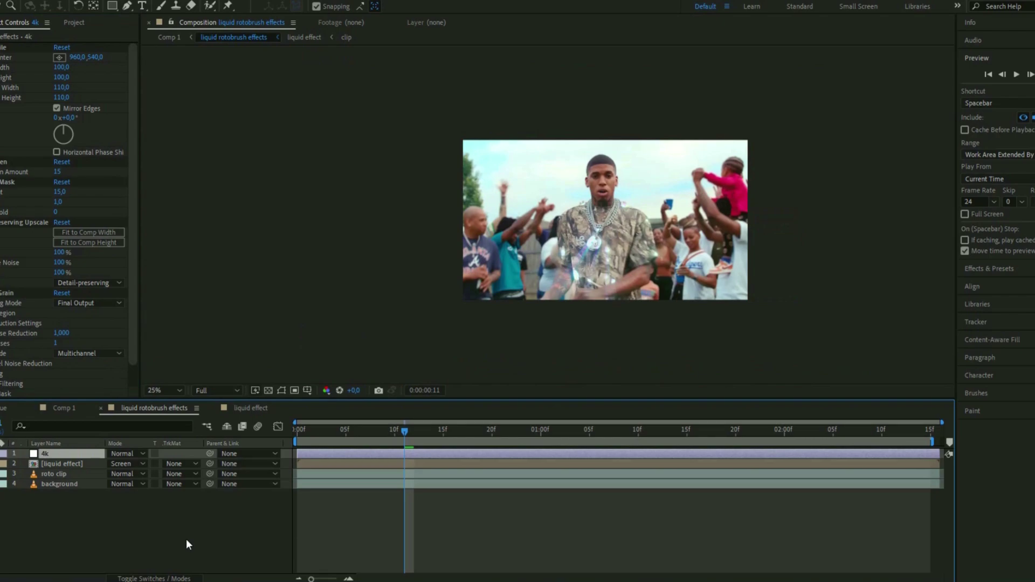
# Add a new adjustment layer with CC Vignette at Angle of View 32, named vig.
pyautogui.hotkey('ctrl', 'alt', 'y')
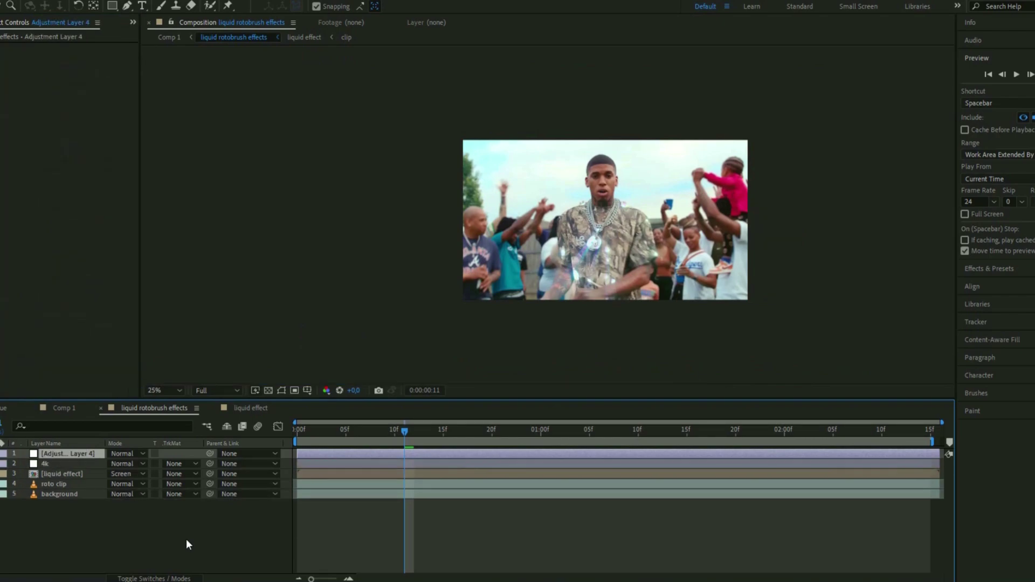
pyautogui.hotkey('ctrl', 'space')
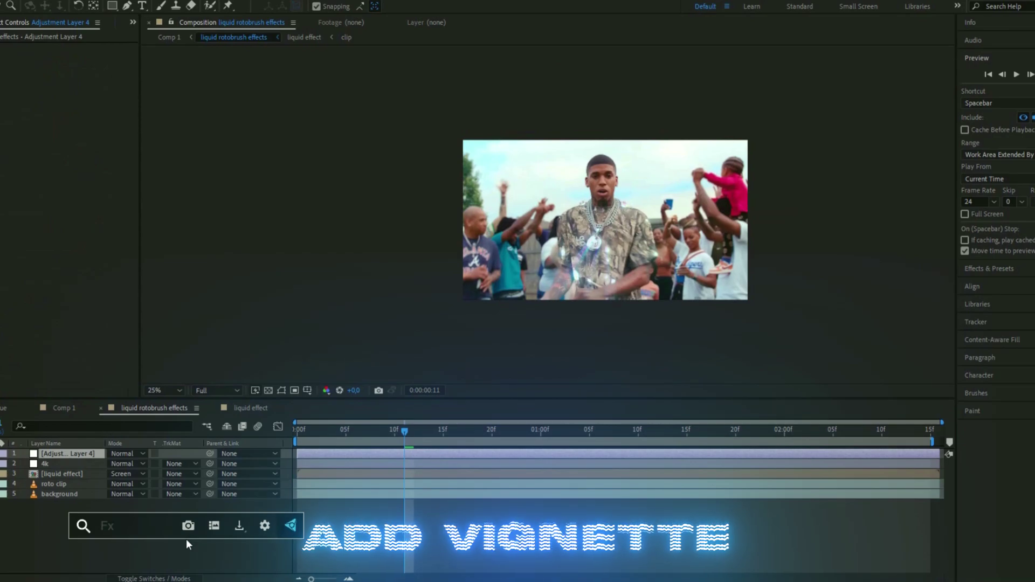
pyautogui.write('vig')
pyautogui.click(186, 538)
pyautogui.click(65, 68)
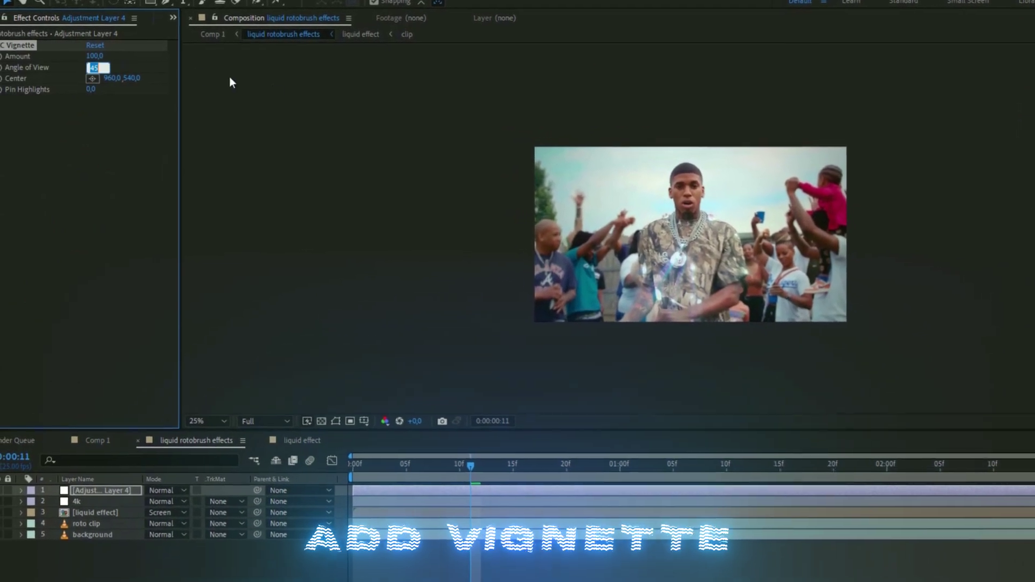
pyautogui.press('BackSpace')
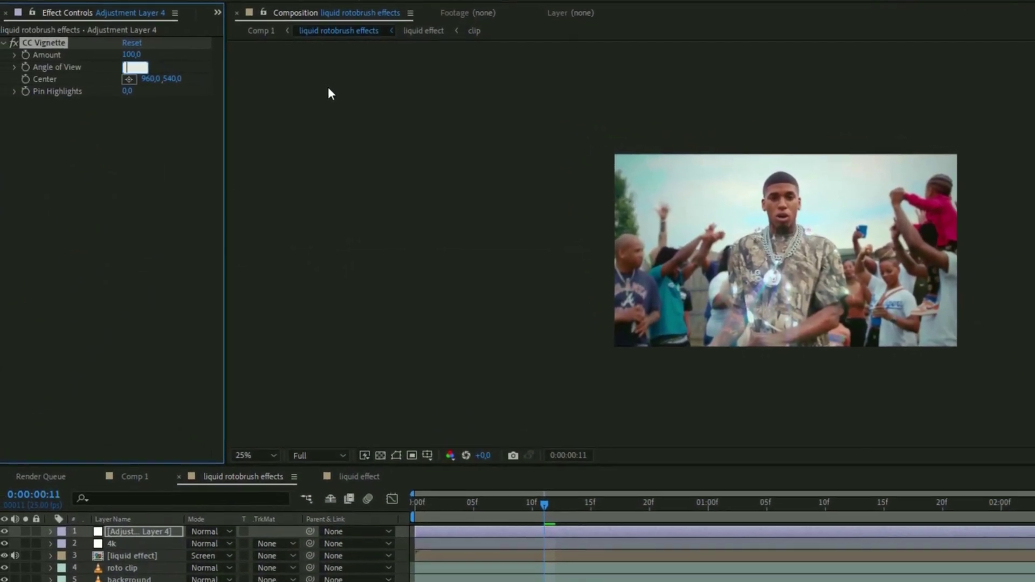
pyautogui.write('32,3')
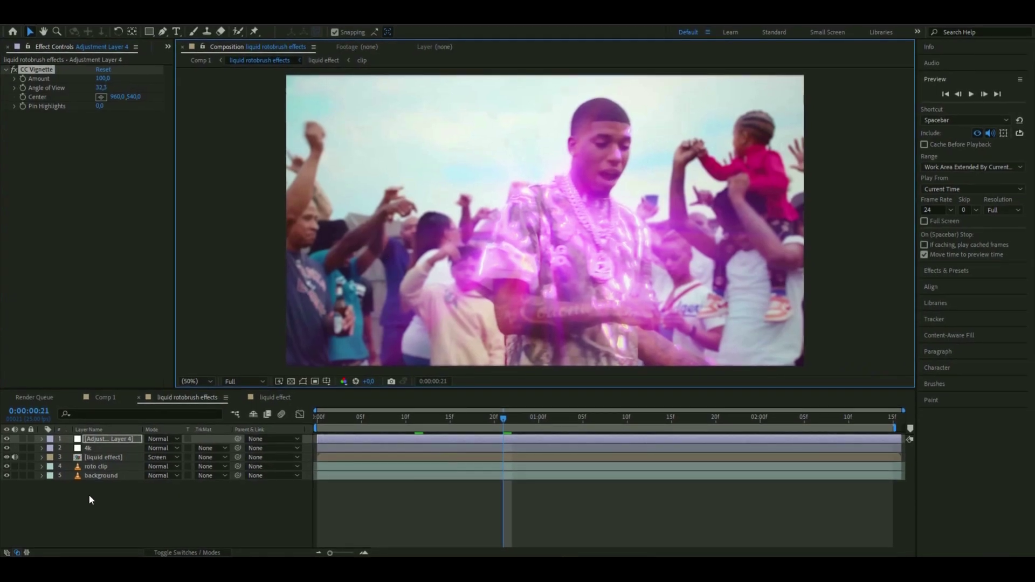
pyautogui.write('vig')
pyautogui.press('Return')
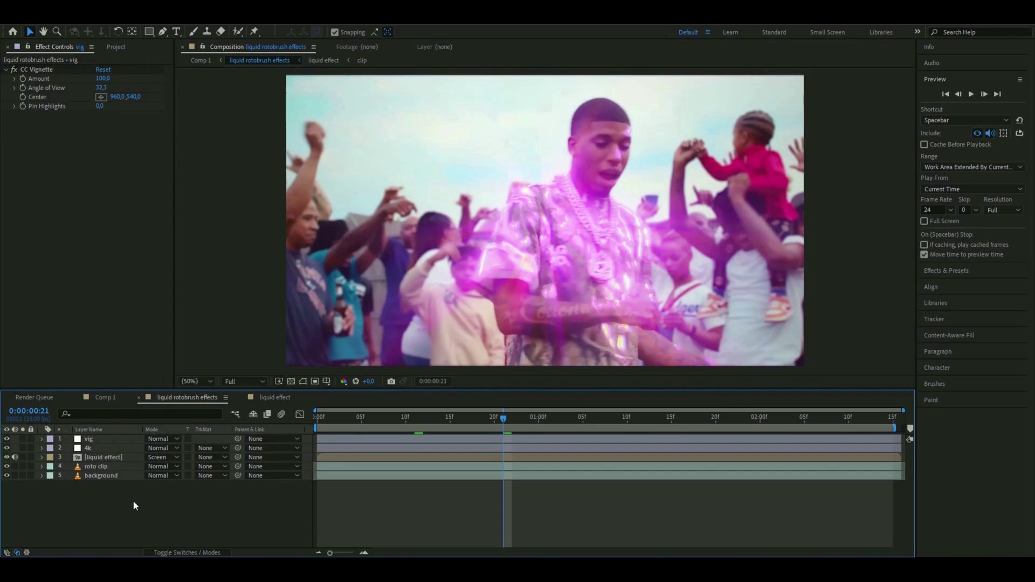
# Duplicate the background layer and delete BCC Fast Lens Blur from the copy.
pyautogui.click(114, 476)
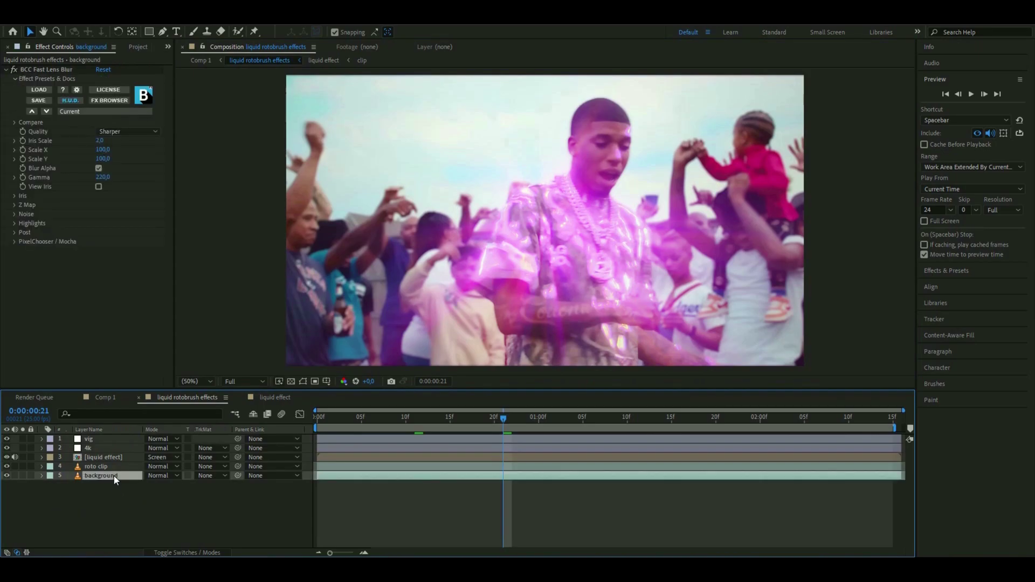
pyautogui.hotkey('ctrl', 'd')
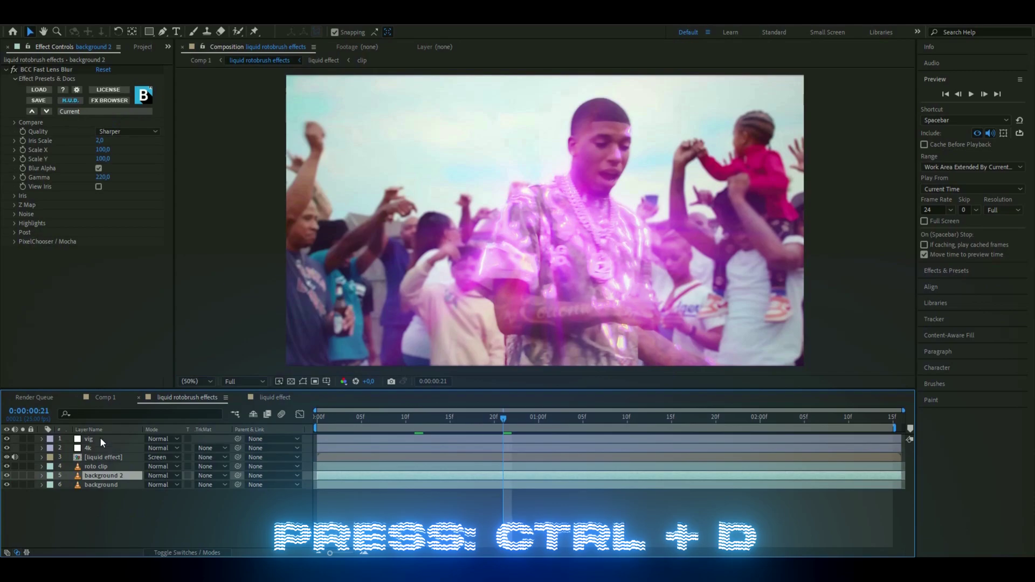
pyautogui.click(43, 71)
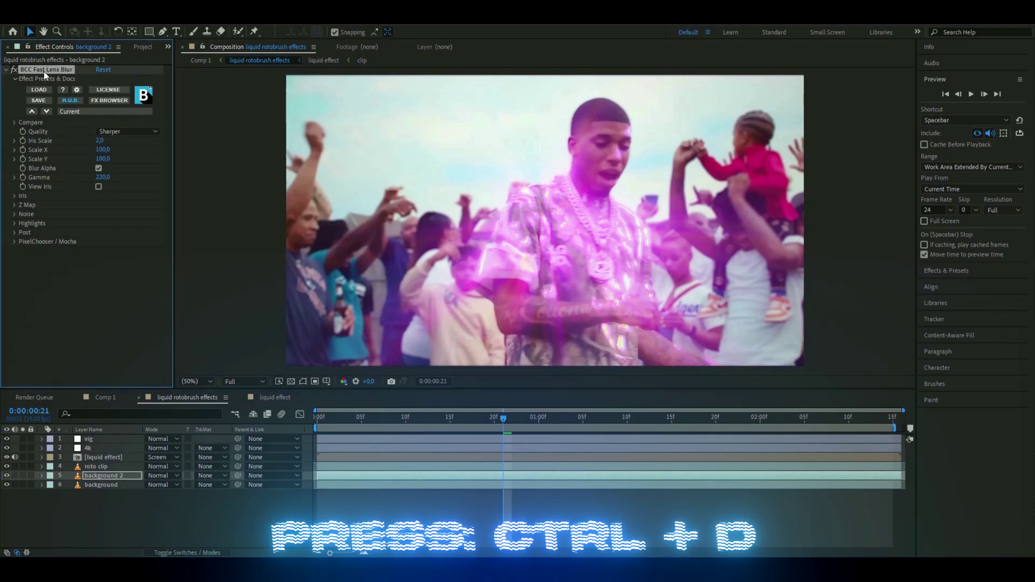
pyautogui.press('Delete')
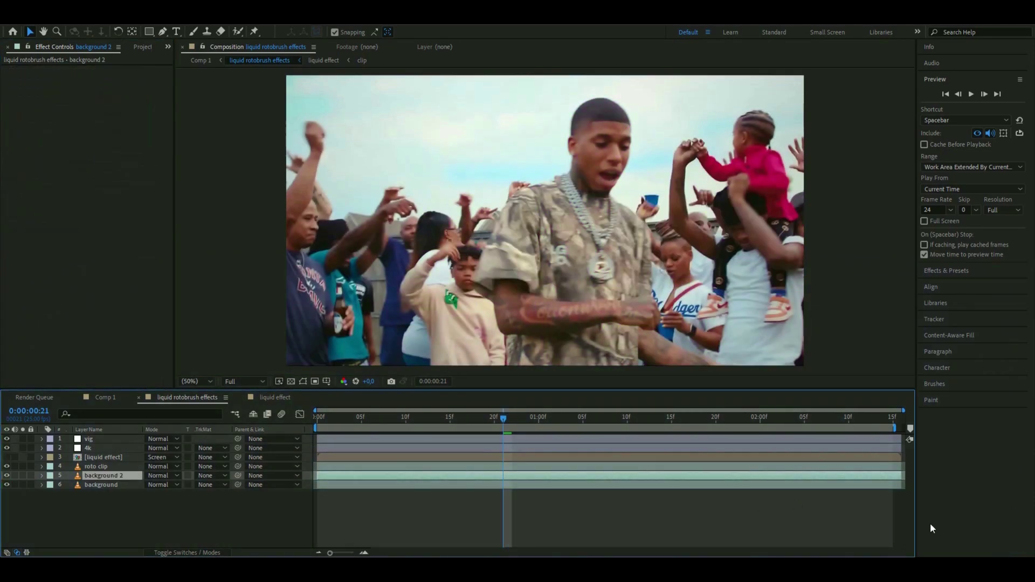
# Apply CC Mr. Mercury to background 2 with Velocity 3 and Birth Rate 2.7.
pyautogui.hotkey('ctrl', 'space')
pyautogui.write('cc ')
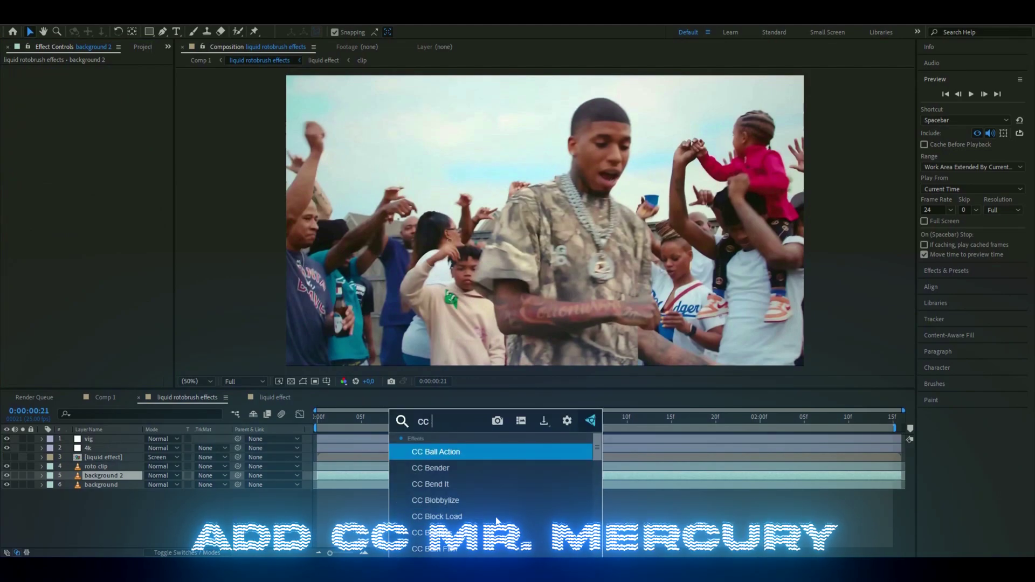
pyautogui.write('mr')
pyautogui.press('Return')
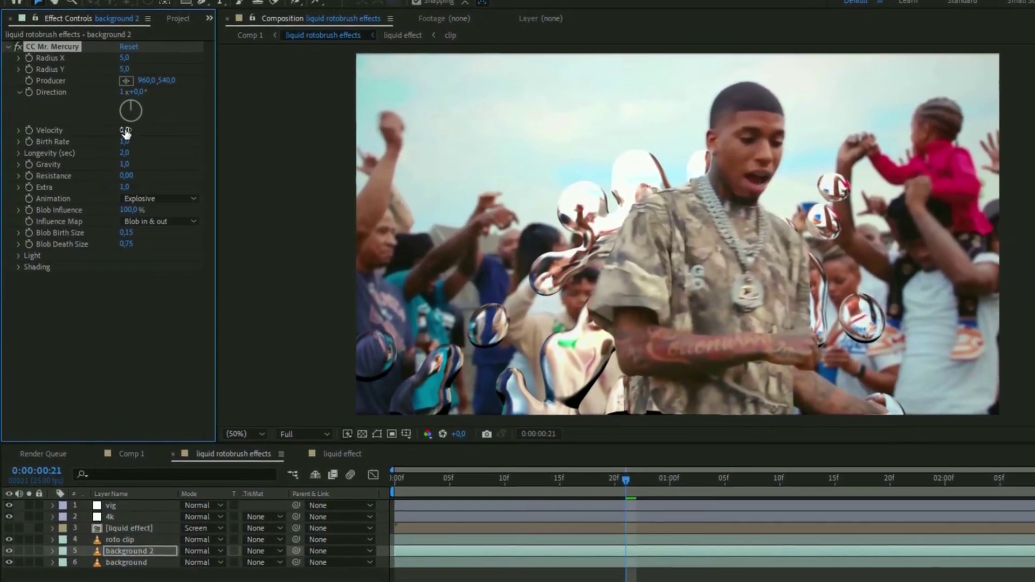
pyautogui.click(114, 134)
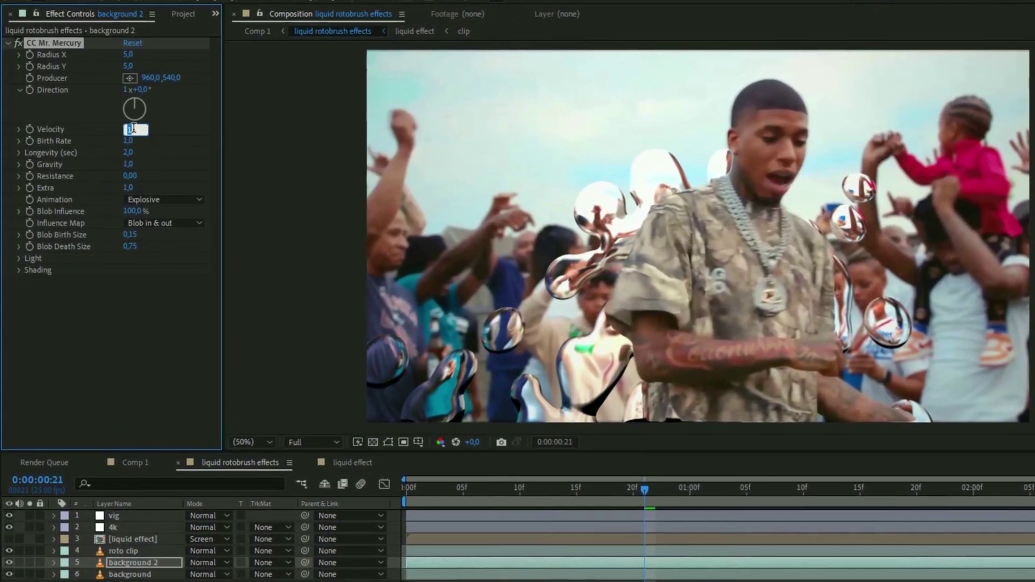
pyautogui.write('3')
pyautogui.press('Return')
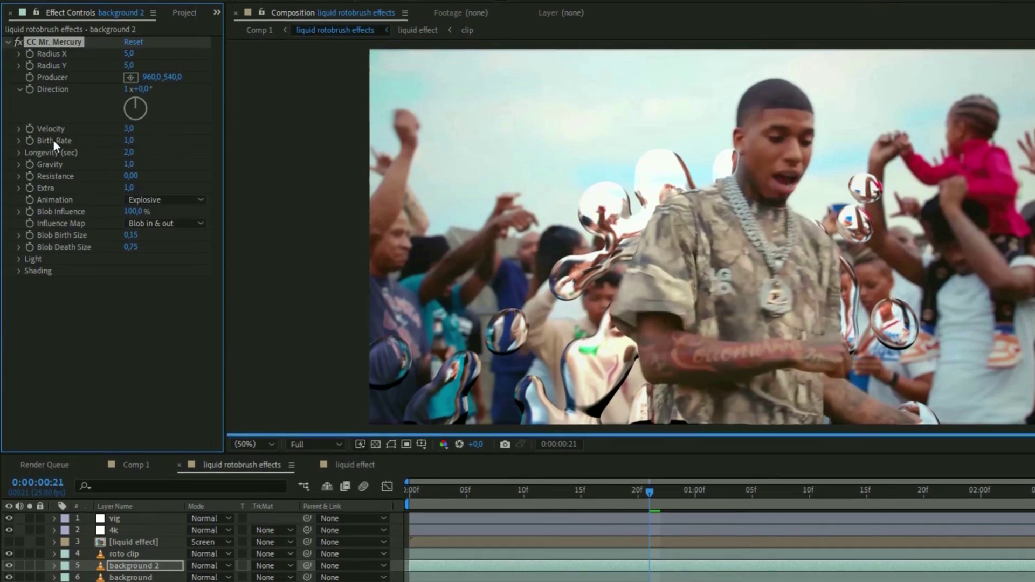
pyautogui.click(129, 140)
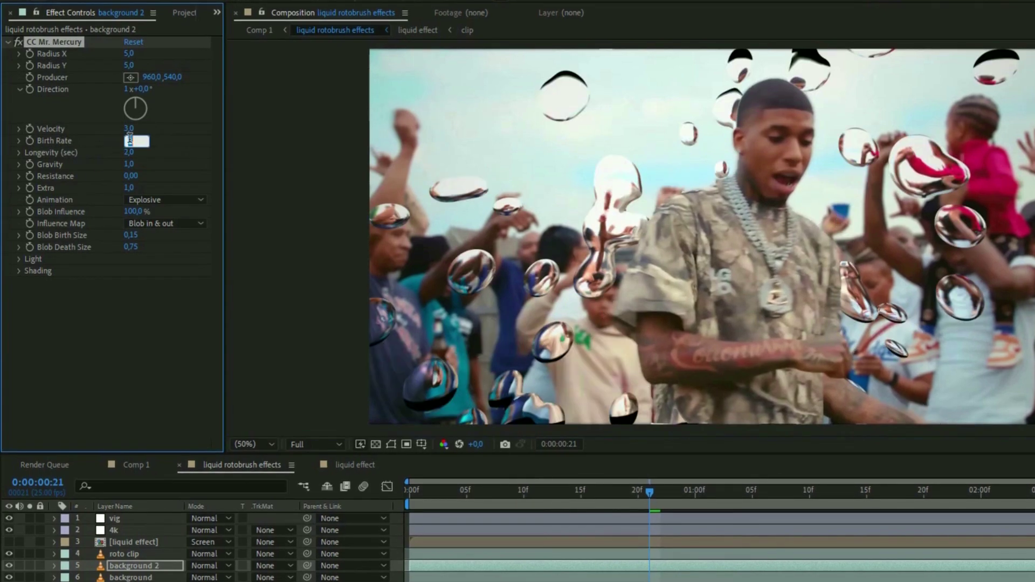
pyautogui.write('2,7')
pyautogui.press('Return')
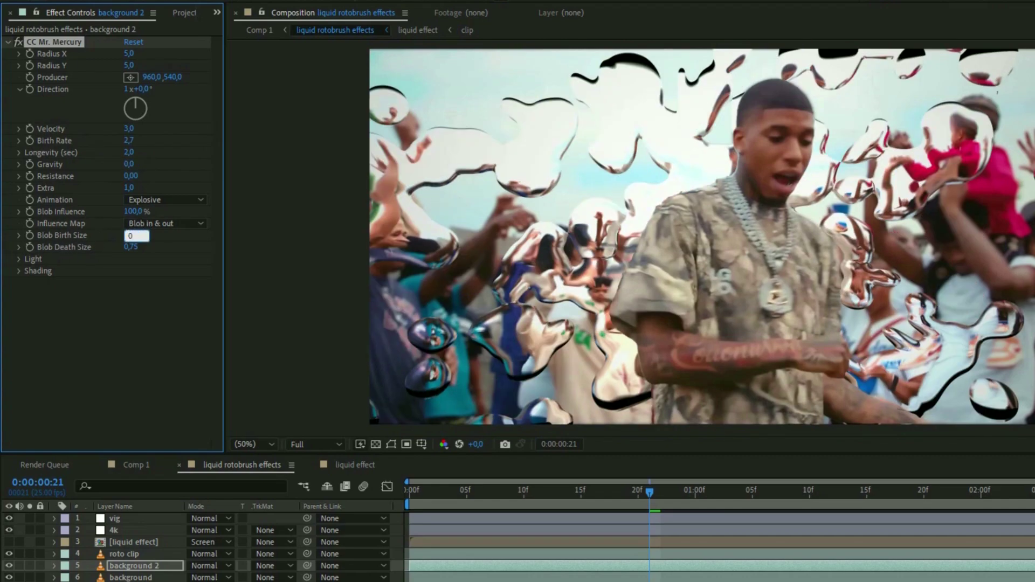
pyautogui.click(570, 490)
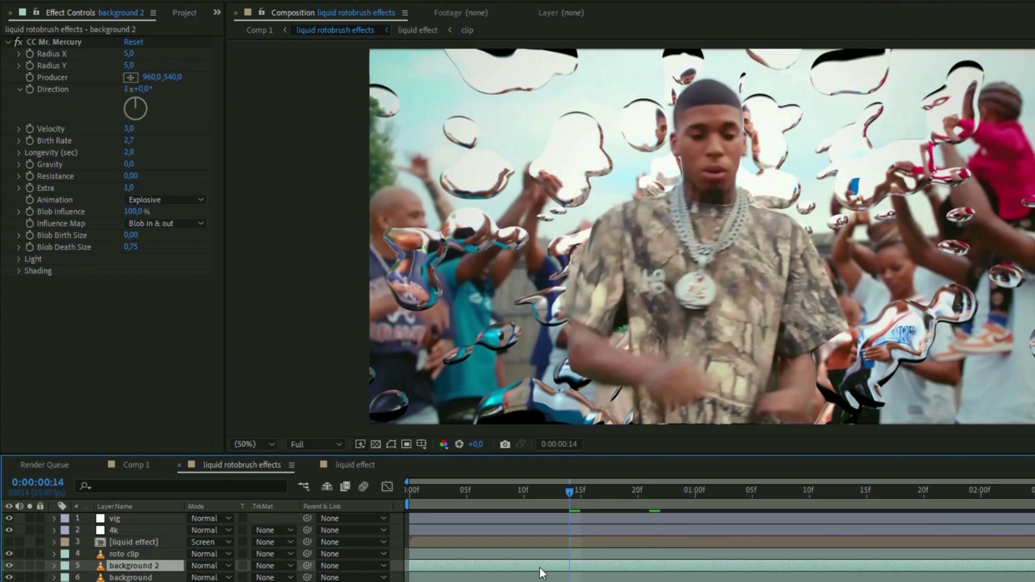
# Apply 4-Color Gradient to background 2 with Color 4 changed to light blue.
pyautogui.hotkey('ctrl', 'space')
pyautogui.write('4')
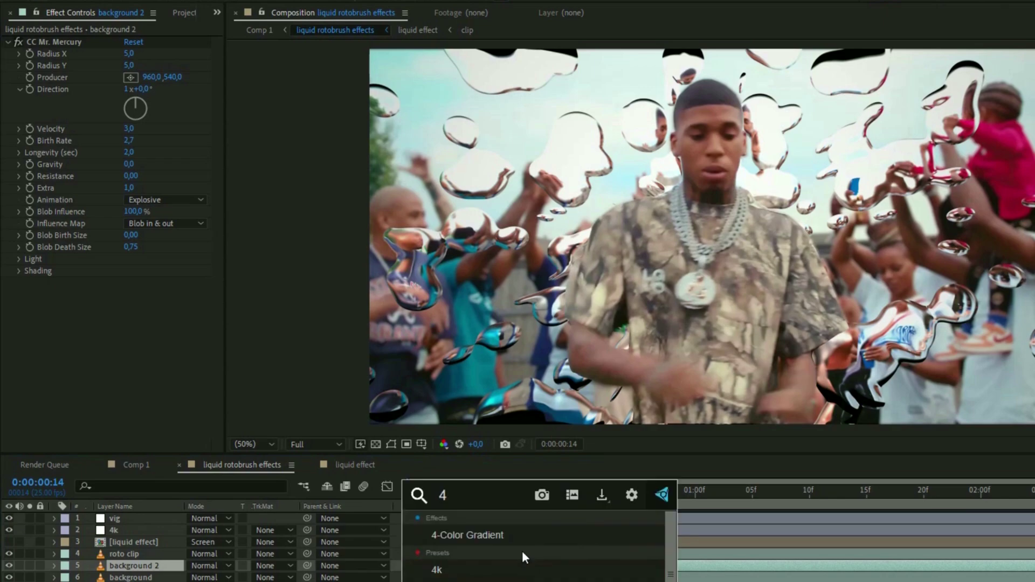
pyautogui.press('Return')
pyautogui.click(126, 391)
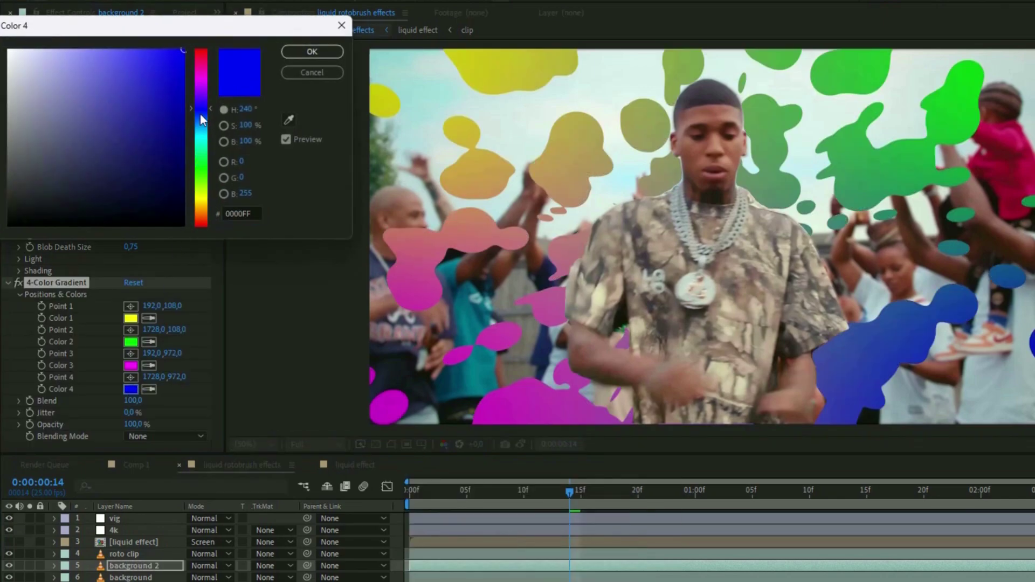
pyautogui.moveTo(200, 115); pyautogui.dragTo(202, 127)
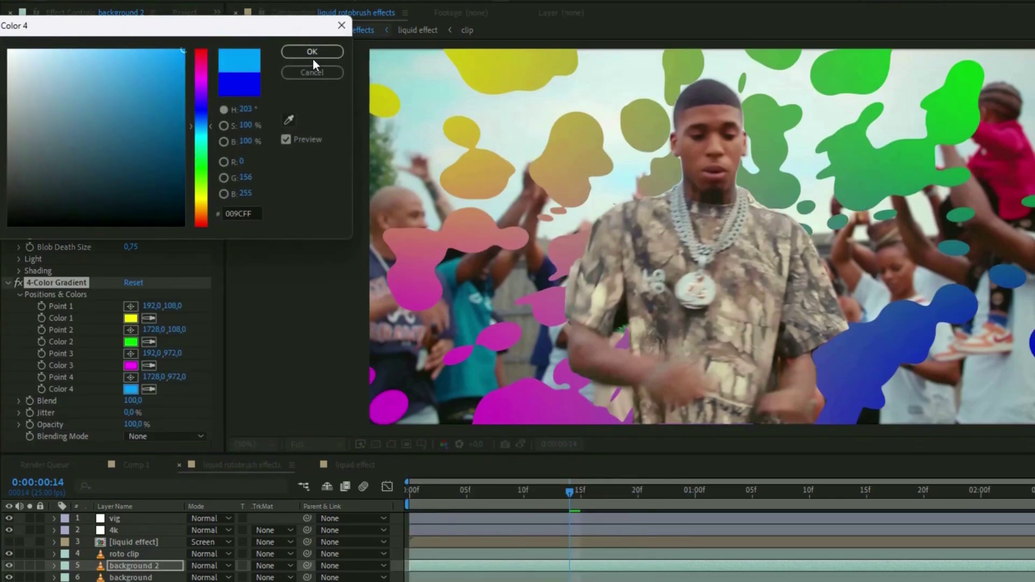
pyautogui.click(312, 54)
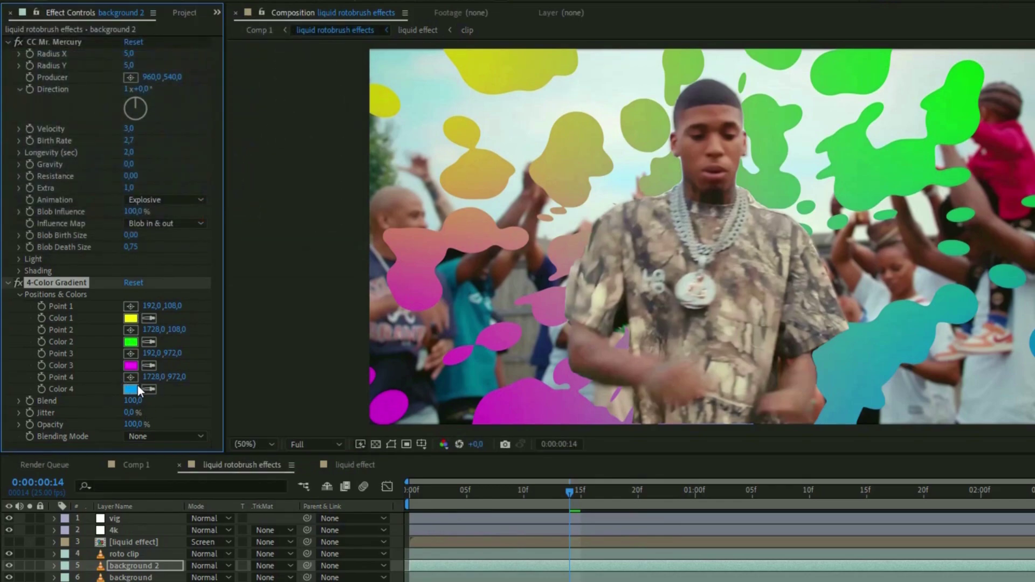
# Set the gradient's Blending Mode to Color and its Opacity to 34%.
pyautogui.click(144, 437)
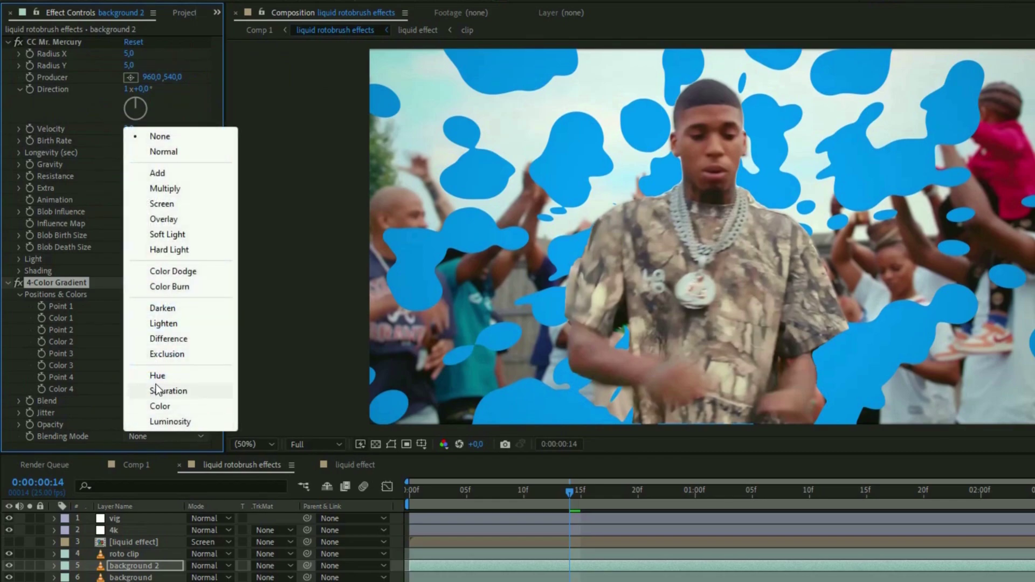
pyautogui.click(157, 406)
pyautogui.write('34')
pyautogui.press('Return')
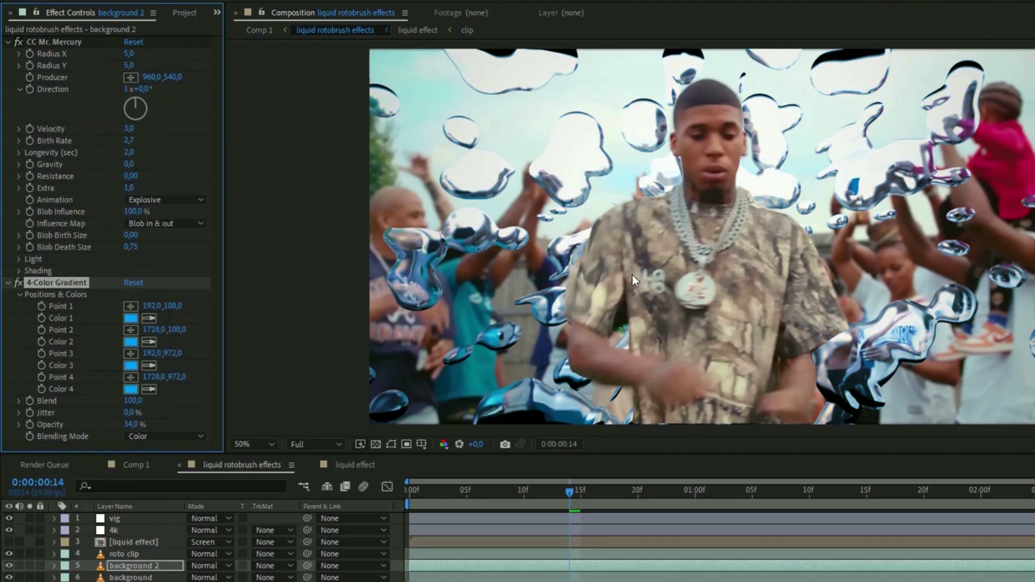
pyautogui.click(588, 568)
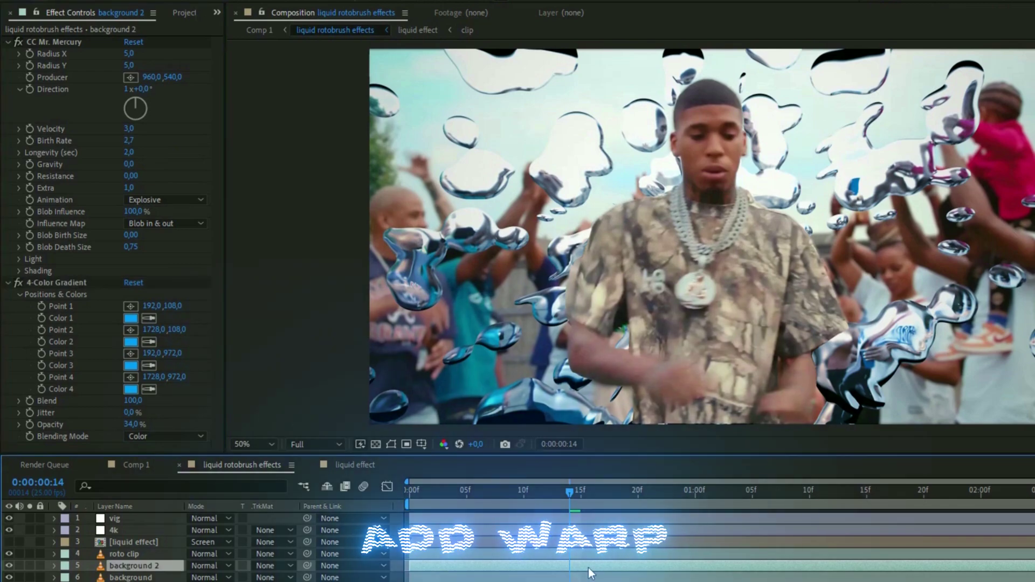
# Apply Warp to background 2 with FishEye style and a Bend of -50.
pyautogui.hotkey('ctrl', 'space')
pyautogui.write('war')
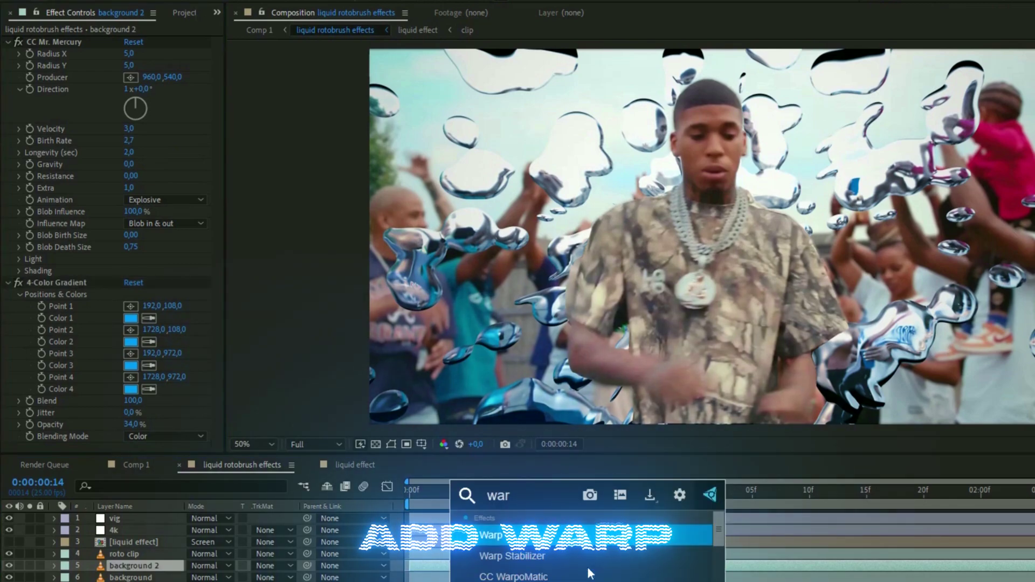
pyautogui.press('Return')
pyautogui.click(162, 398)
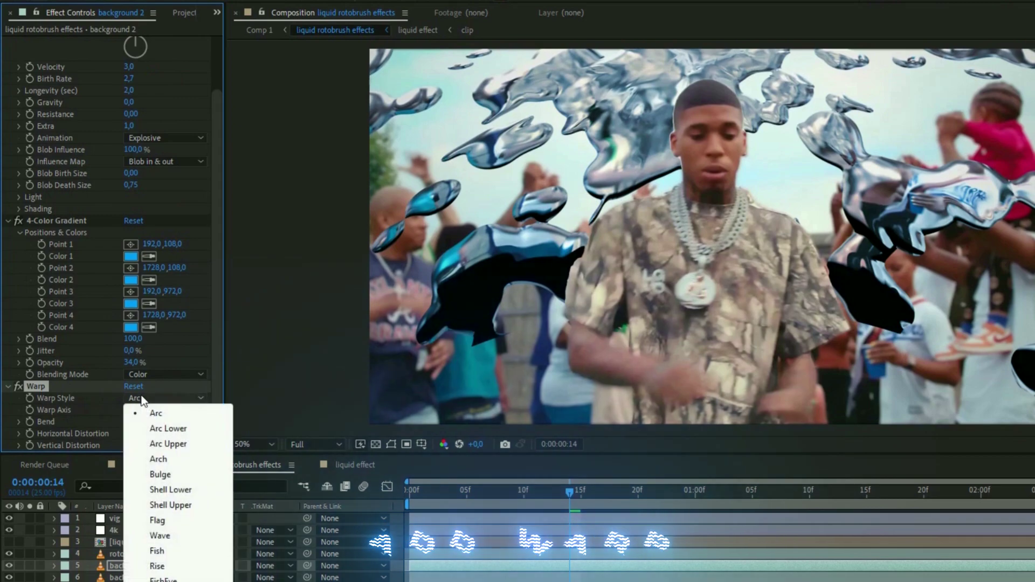
pyautogui.click(156, 576)
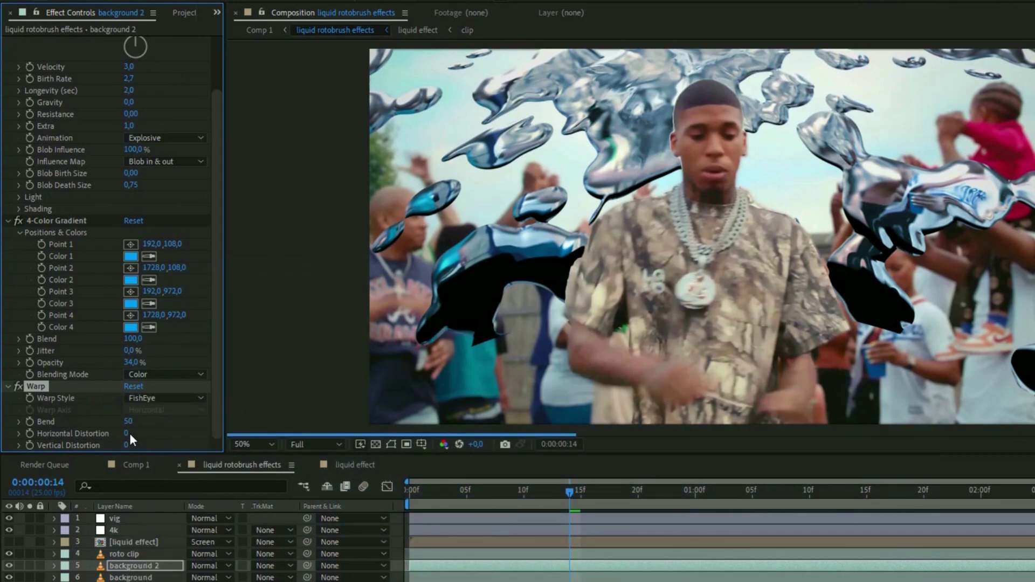
pyautogui.write('-50')
pyautogui.press('Return')
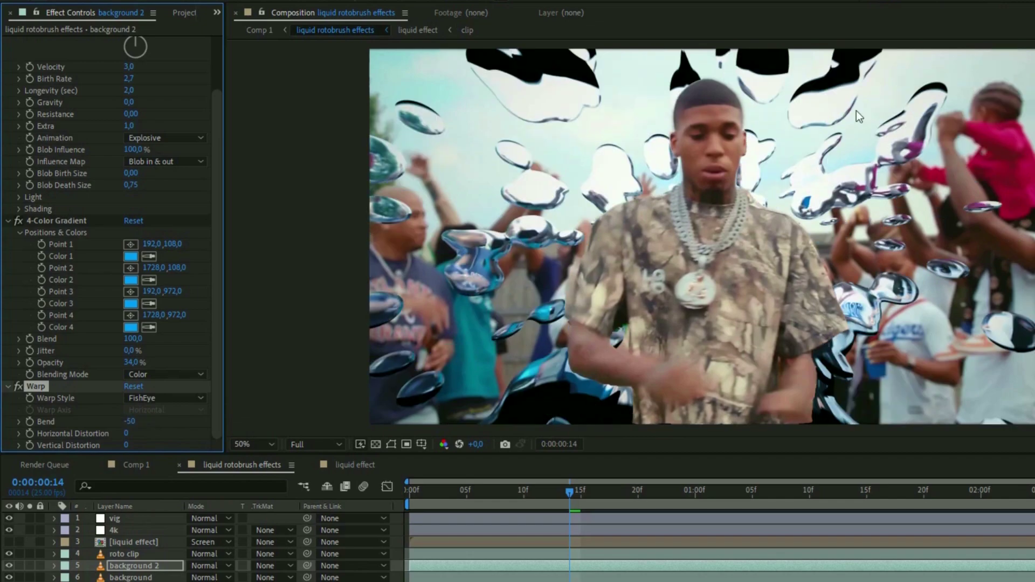
pyautogui.hotkey('shift', 'pagedown')
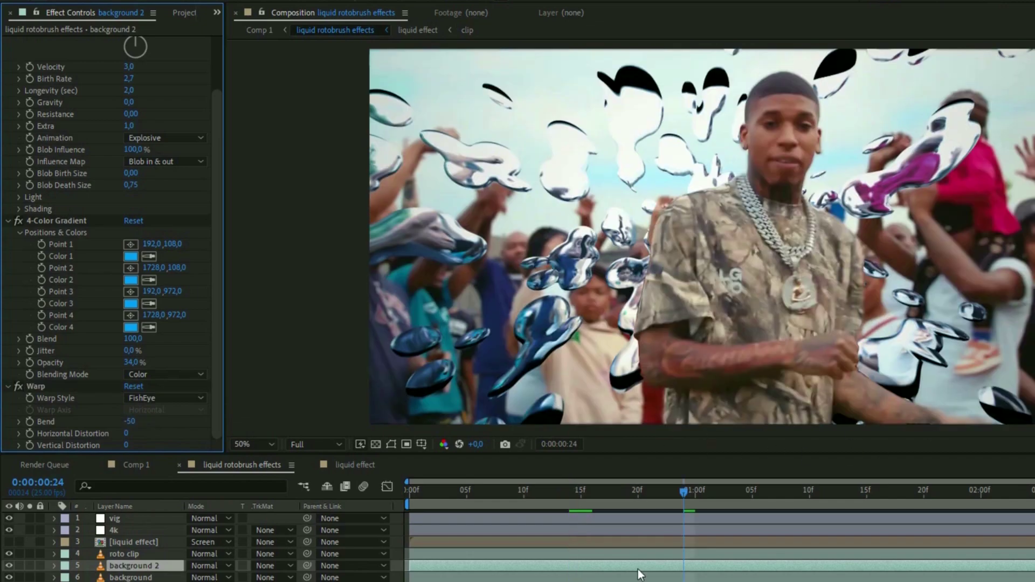
pyautogui.hotkey('ctrl', 'space')
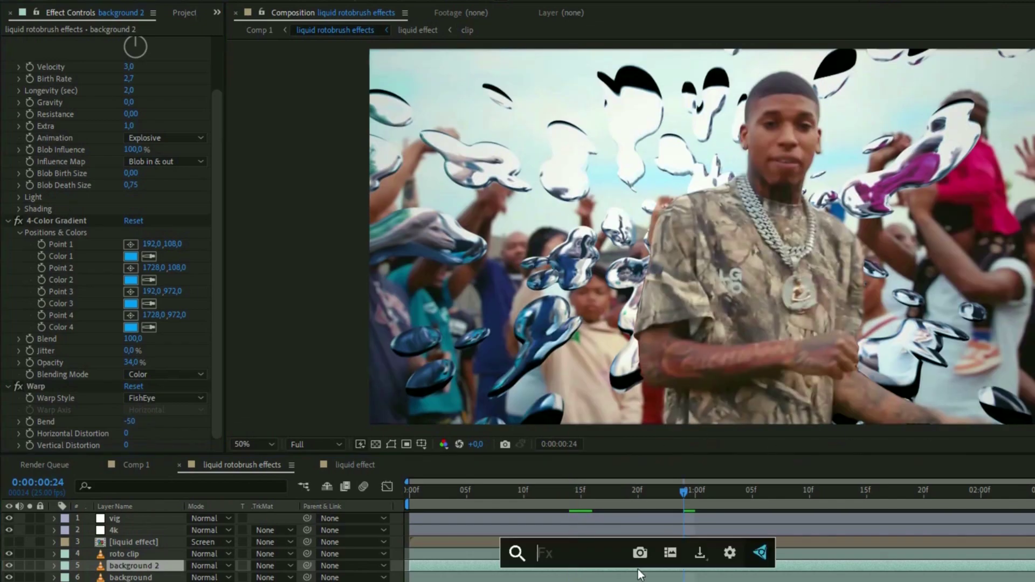
# Add Deep Glow to the Mr. Mercury blobs: Radius 454, Exposure 0.59, Smooth Blending enabled.
pyautogui.write('d')
pyautogui.click(553, 535)
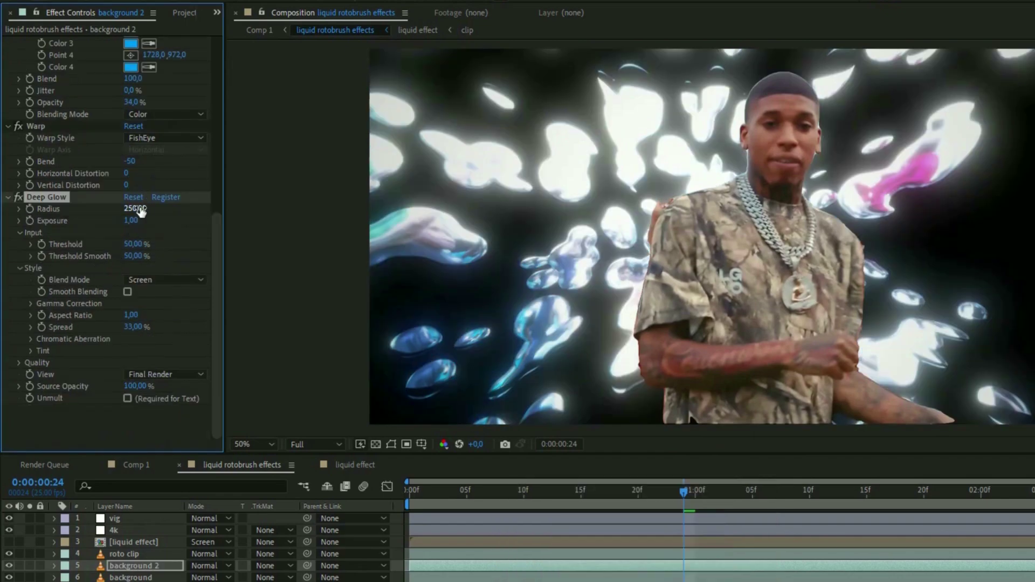
pyautogui.write('454')
pyautogui.press('Return')
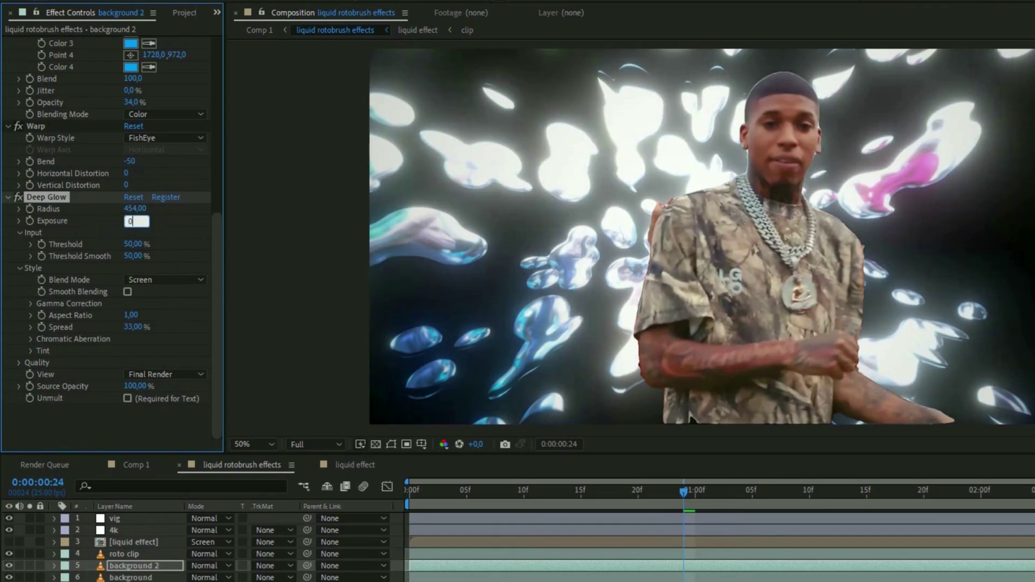
pyautogui.write('0.59')
pyautogui.press('Return')
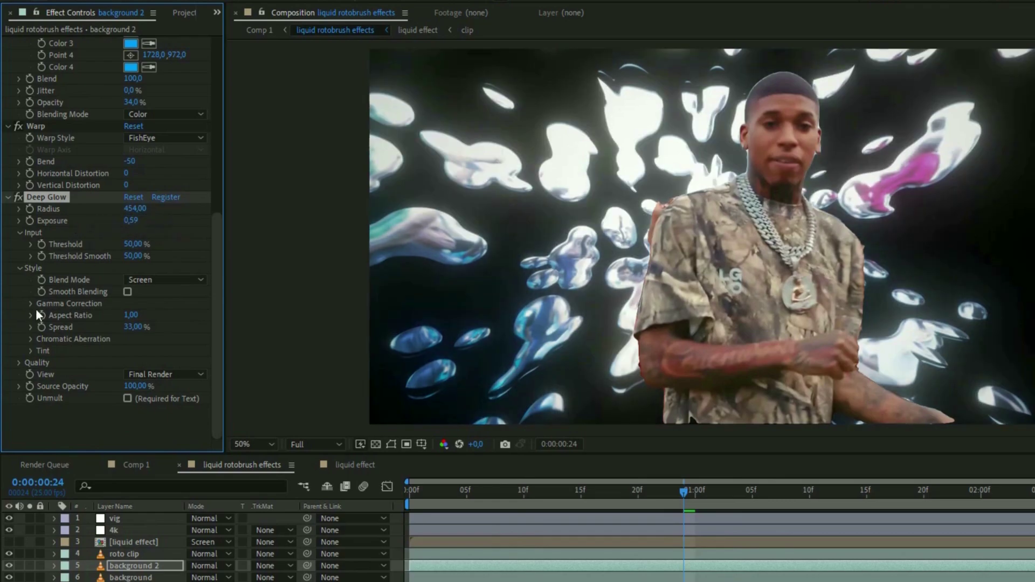
pyautogui.click(128, 294)
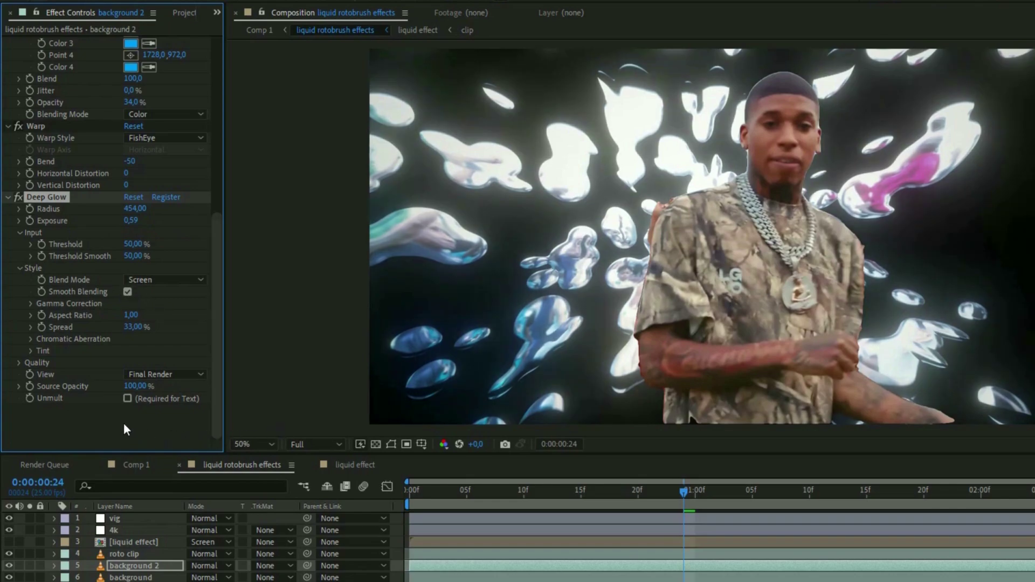
pyautogui.scroll(10, 218, 298)
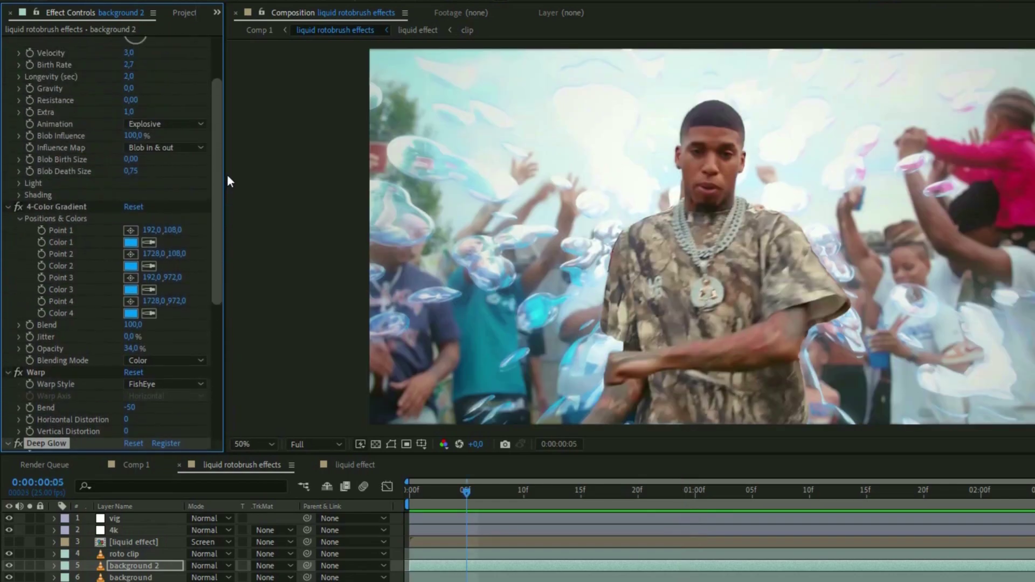
# Switch CC Mr. Mercury's Animation from Explosive to Twirly and preview the swirling blobs.
pyautogui.click(146, 199)
pyautogui.click(170, 258)
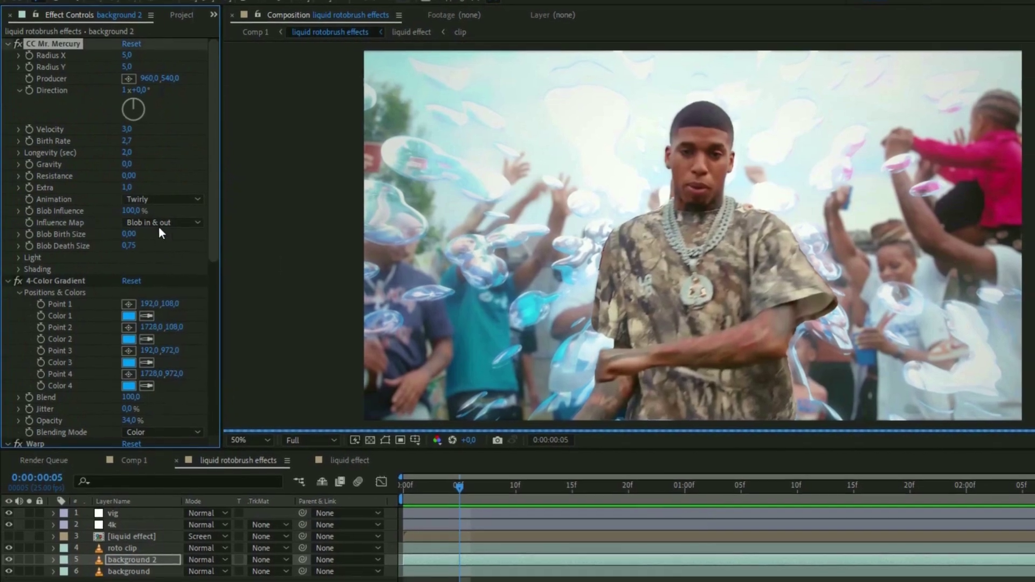
pyautogui.press('space')
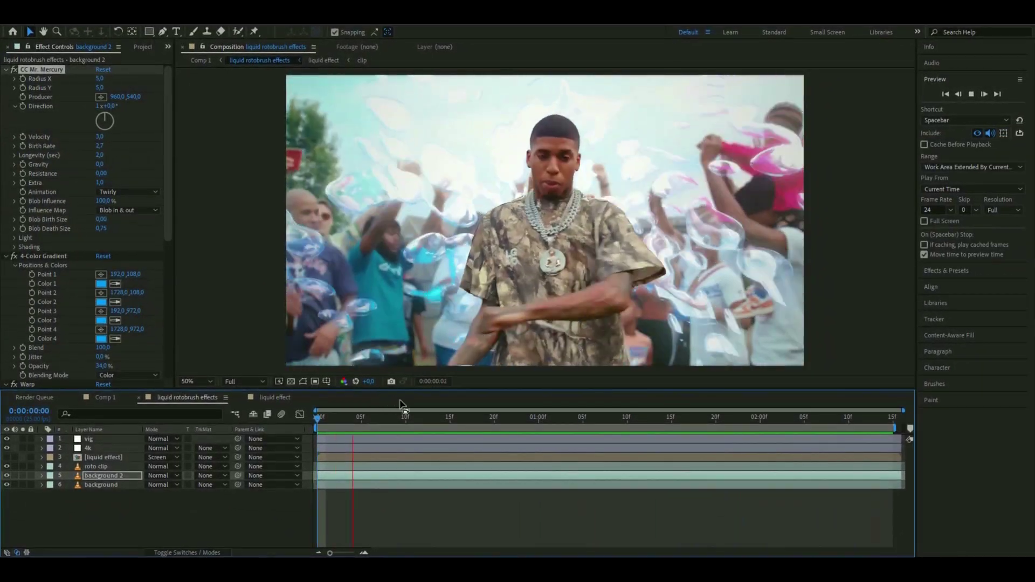
pyautogui.press('space')
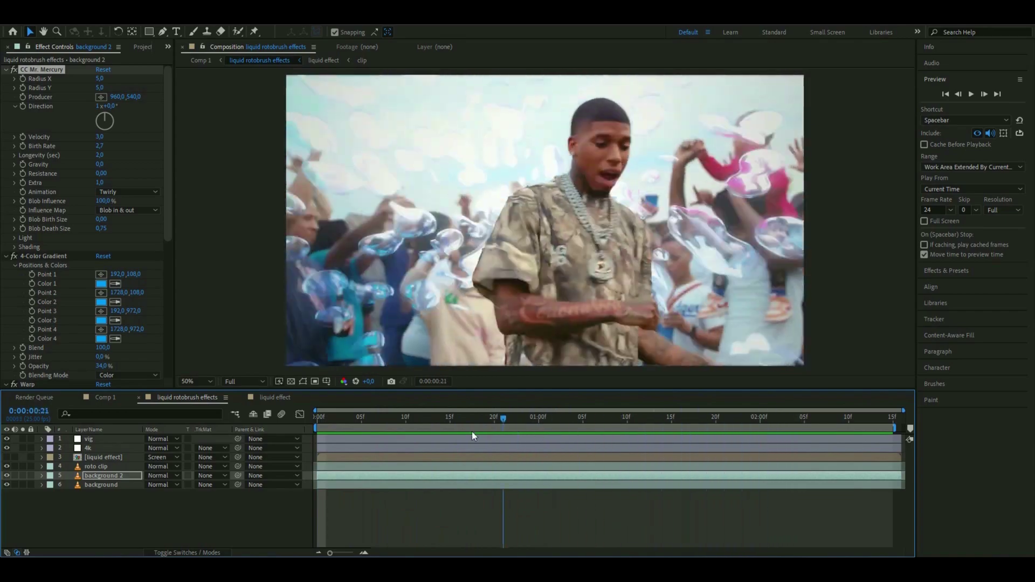
pyautogui.press('Home')
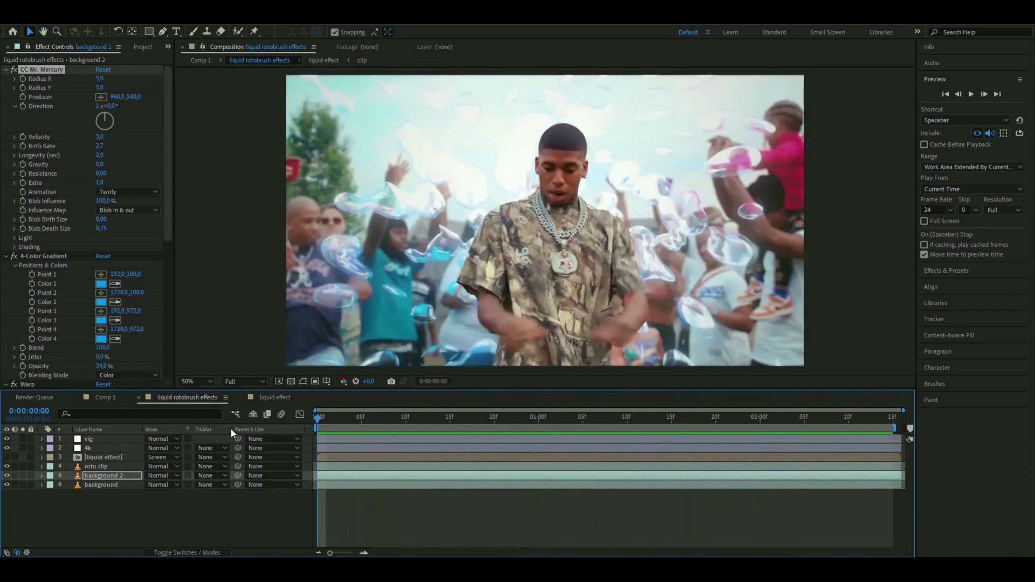
pyautogui.moveTo(319, 418); pyautogui.dragTo(405, 426)
pyautogui.click(112, 479)
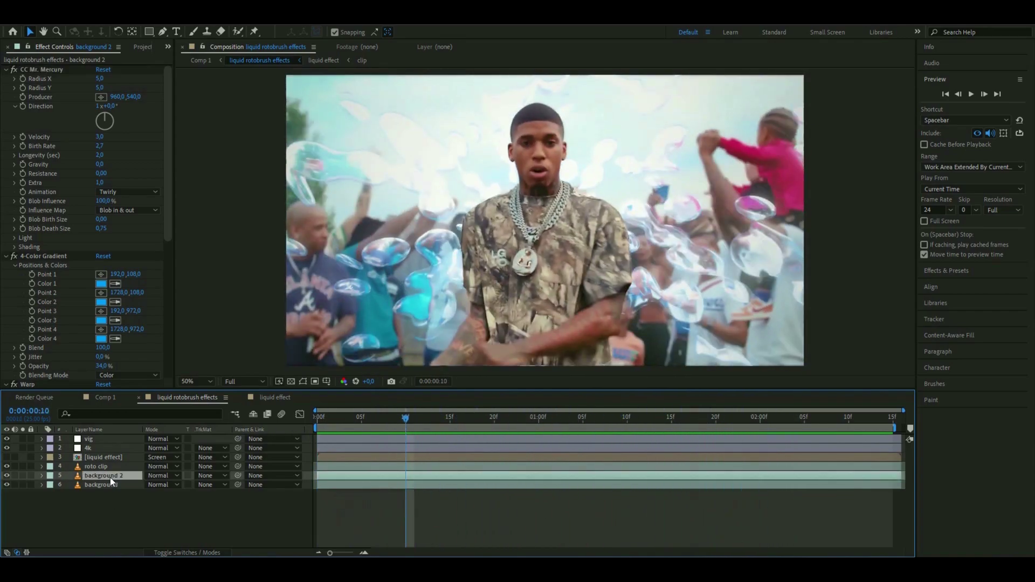
# Duplicate background 2, hide the original, and precompose the copy as 'reverse'.
pyautogui.hotkey('ctrl', 'd')
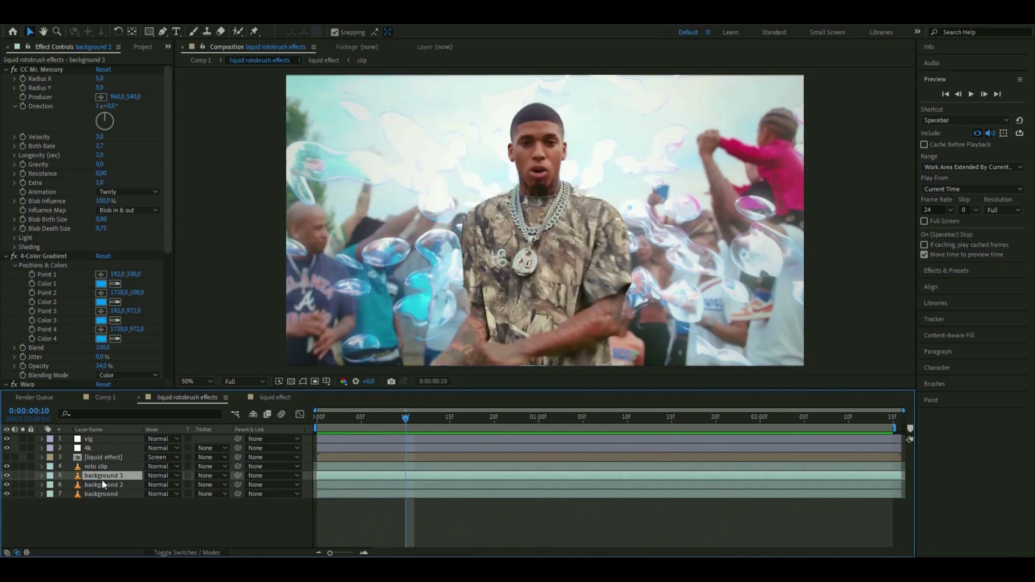
pyautogui.click(7, 485)
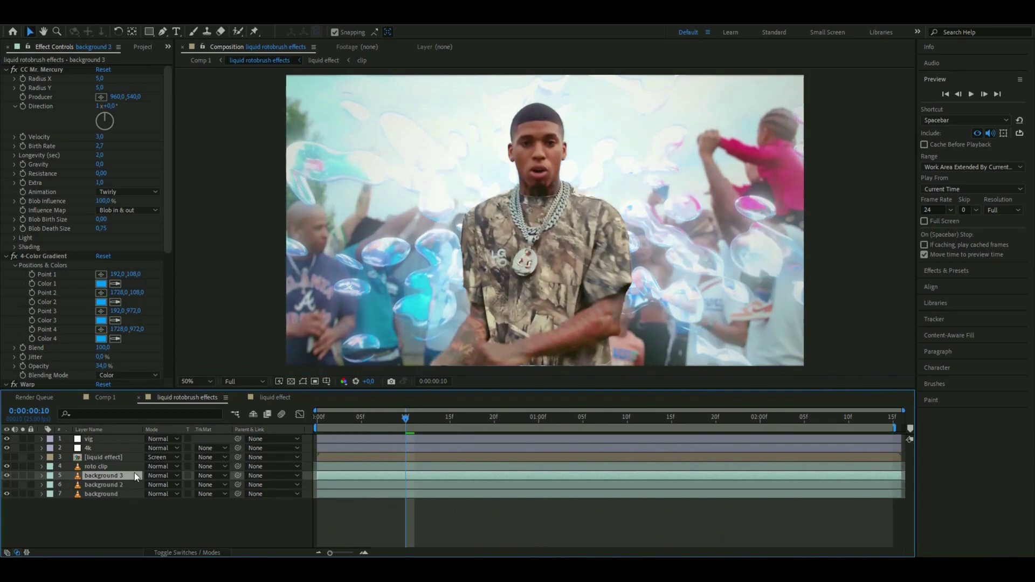
pyautogui.rightClick(400, 475)
pyautogui.click(441, 416)
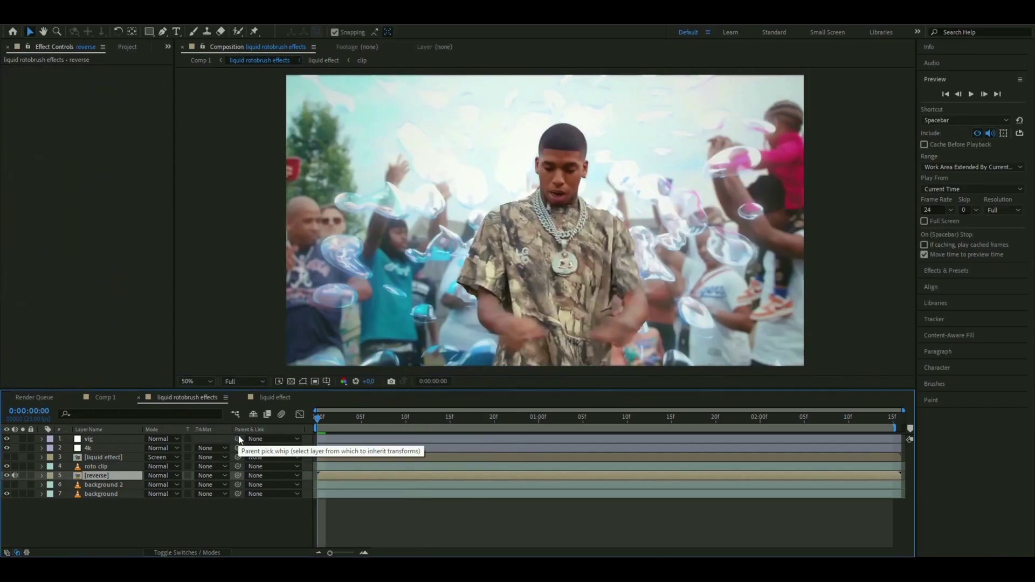
# Enable time remapping on 'reverse', pull its end keyframe earlier, and preview the result.
pyautogui.hotkey('ctrl', 'alt', 't')
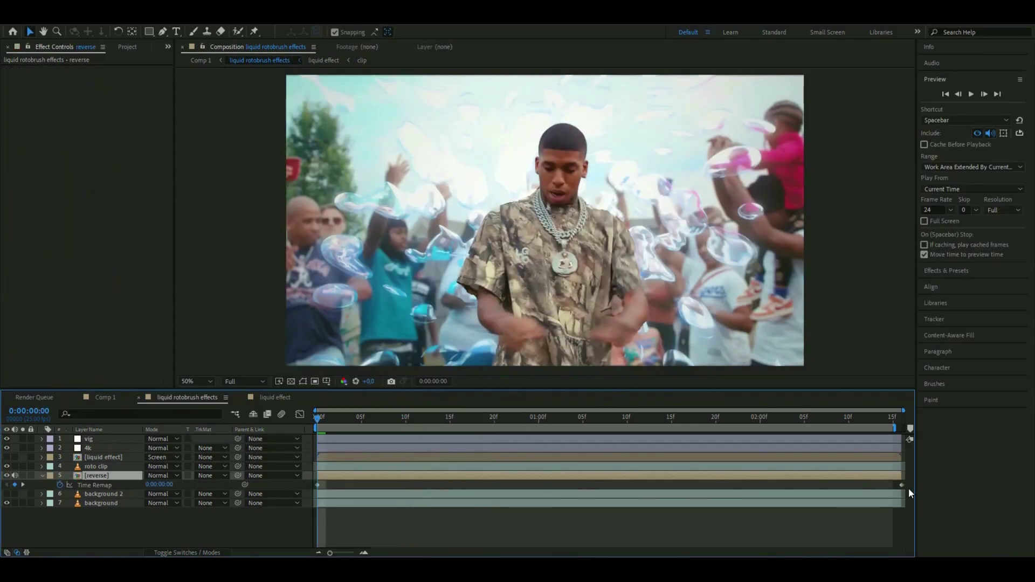
pyautogui.moveTo(901, 485); pyautogui.dragTo(574, 485)
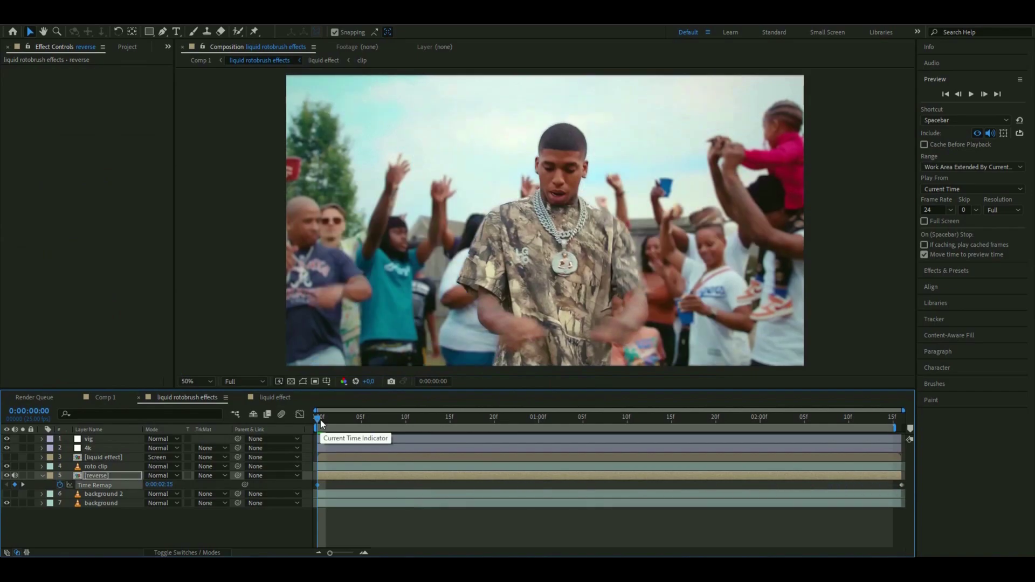
pyautogui.press('space')
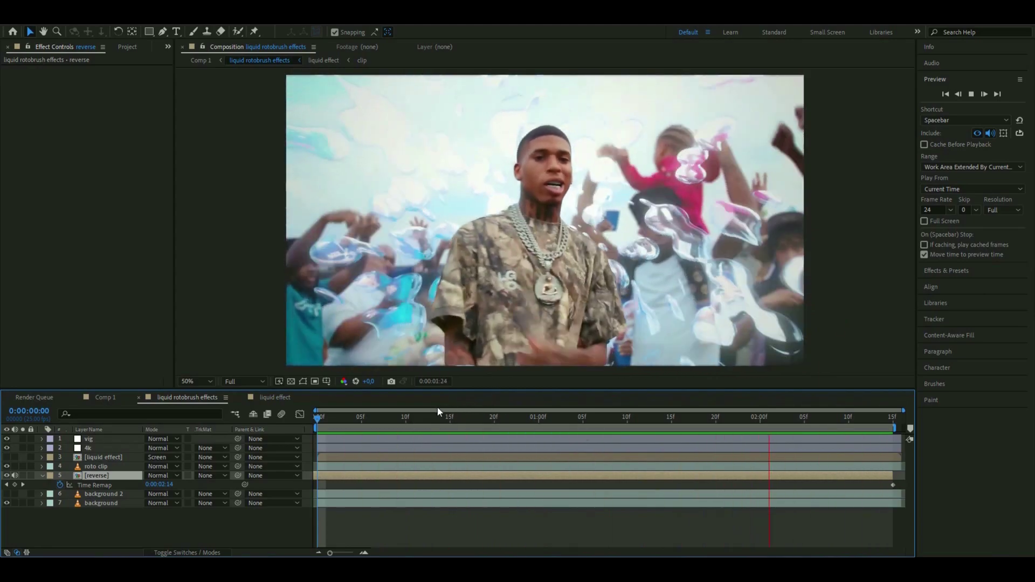
pyautogui.click(450, 418)
pyautogui.moveTo(454, 422); pyautogui.dragTo(388, 423)
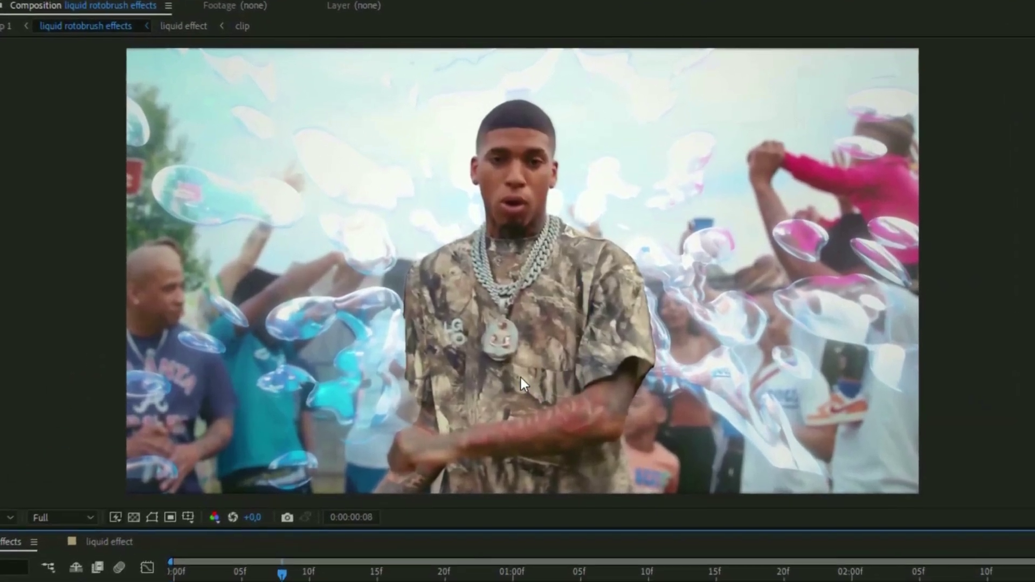
pyautogui.press('space')
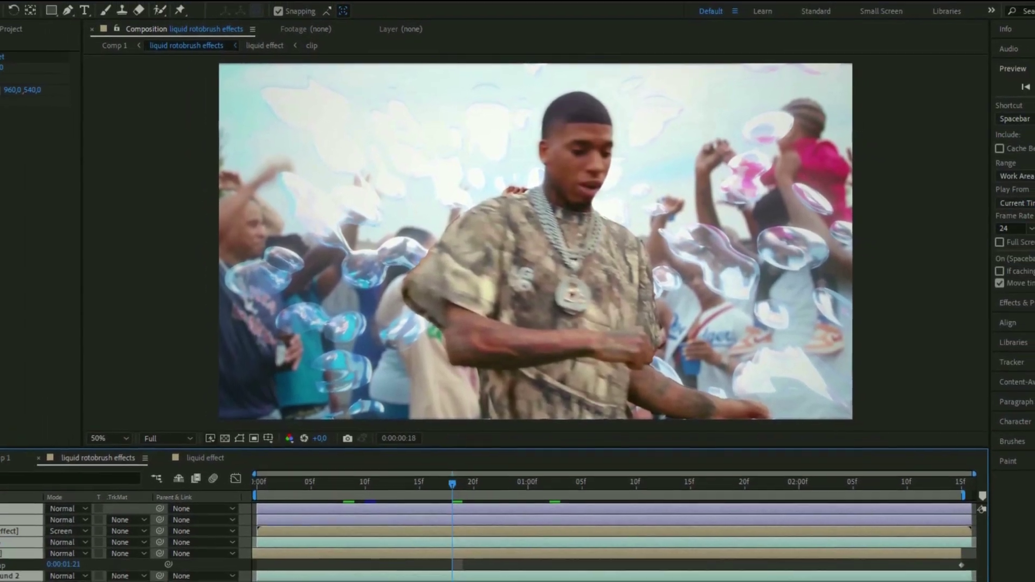
pyautogui.rightClick(35, 517)
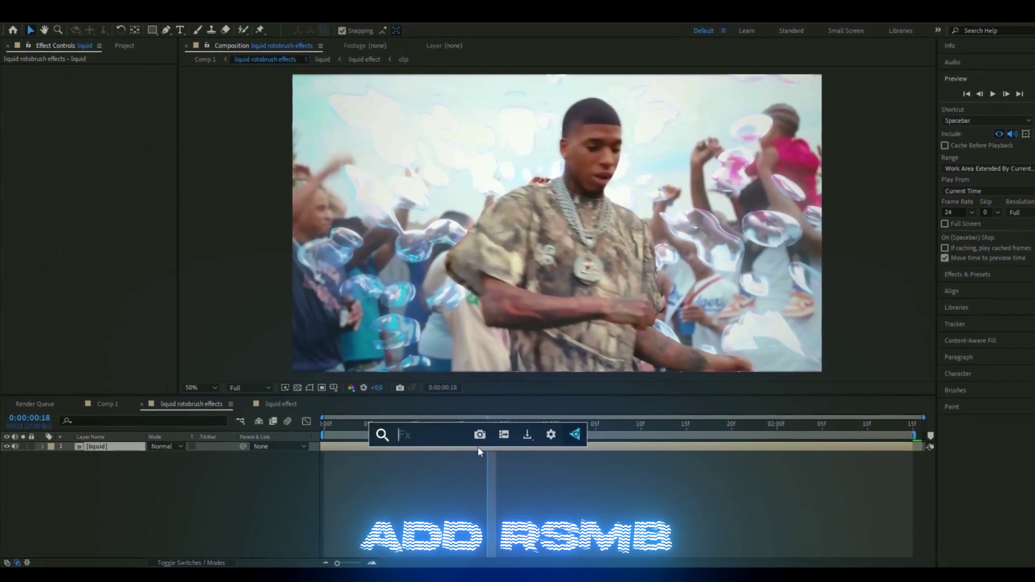
# Apply RSMB to 'liquid' with Blur Amount 0.30, liquid as alternate motion source, and GPU on.
pyautogui.write('rsmb')
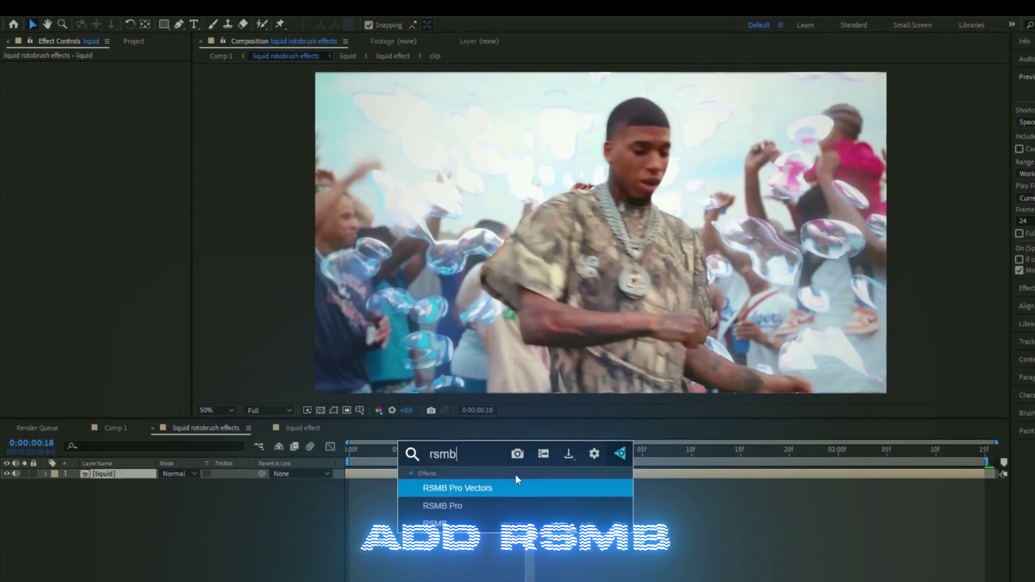
pyautogui.click(418, 507)
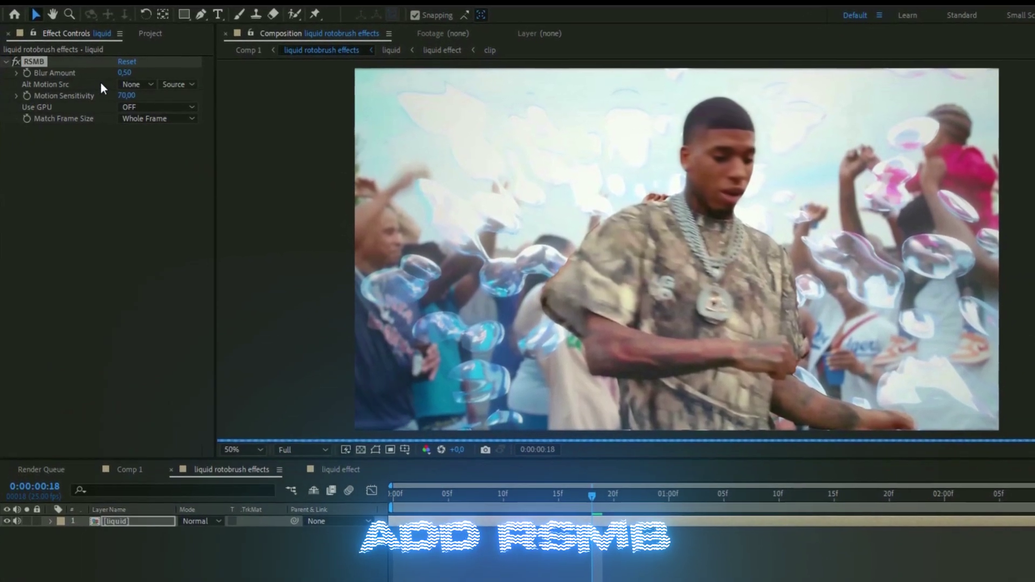
pyautogui.click(125, 72)
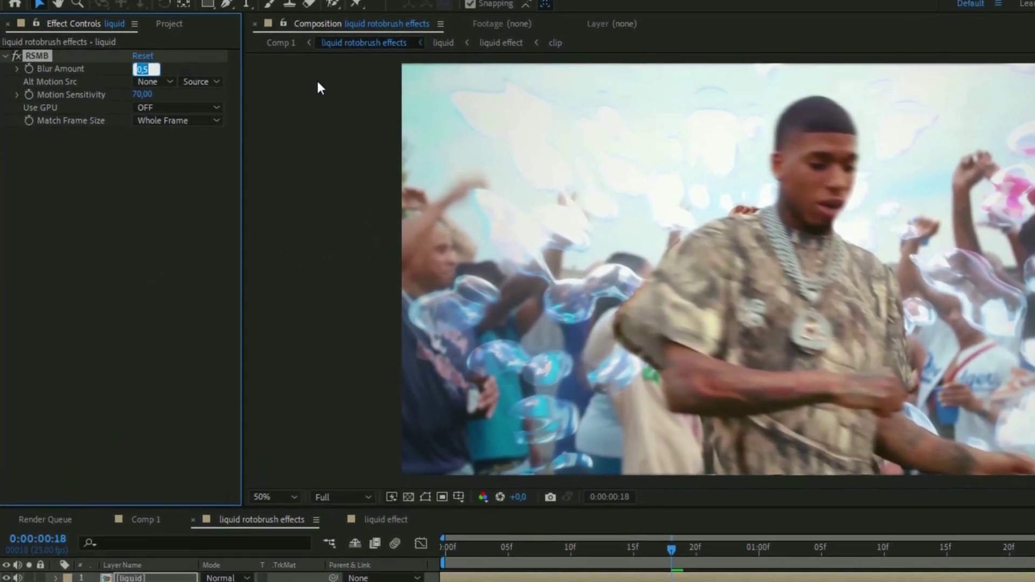
pyautogui.press('BackSpace')
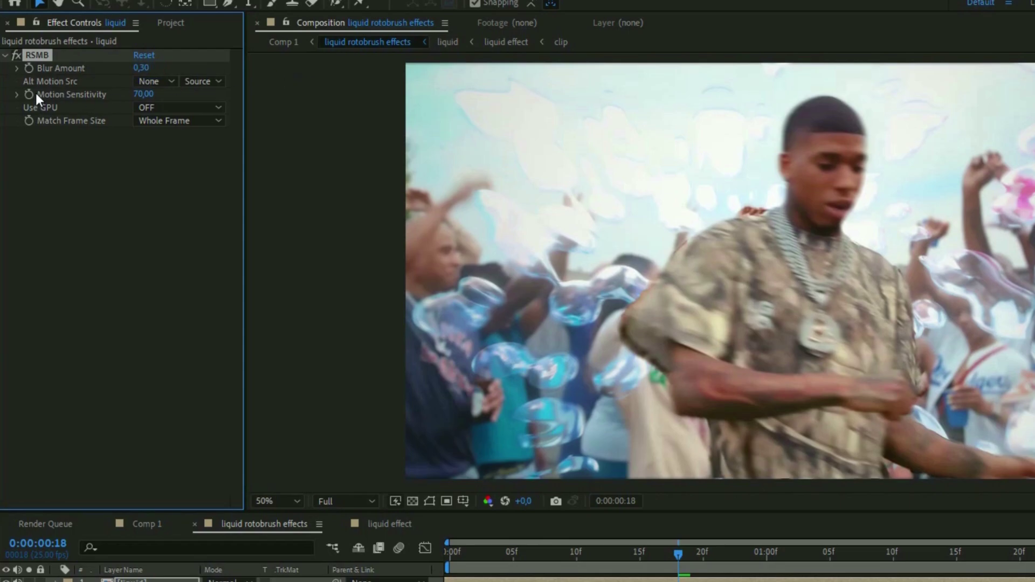
pyautogui.click(153, 81)
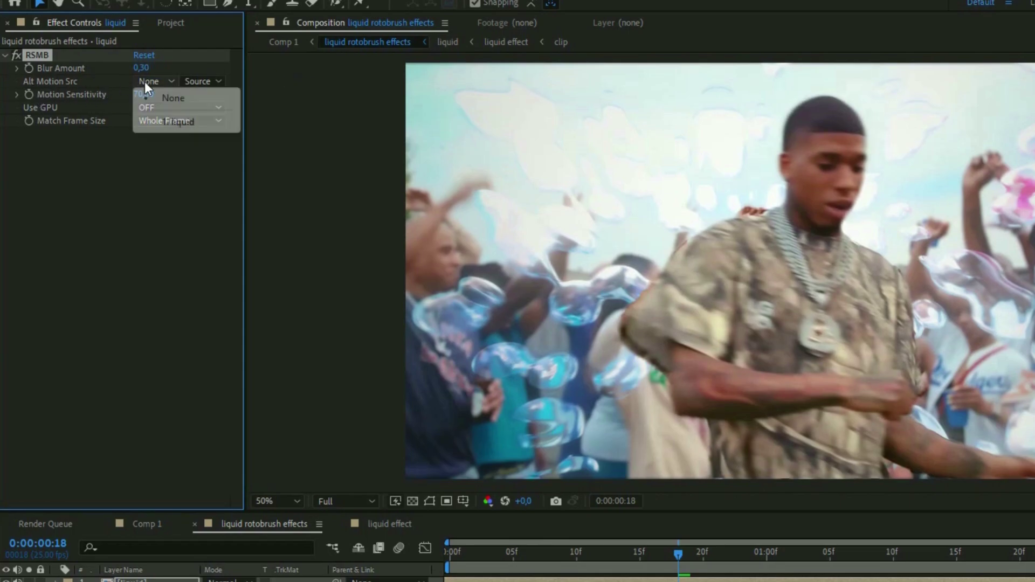
pyautogui.click(167, 120)
pyautogui.click(178, 107)
pyautogui.click(180, 119)
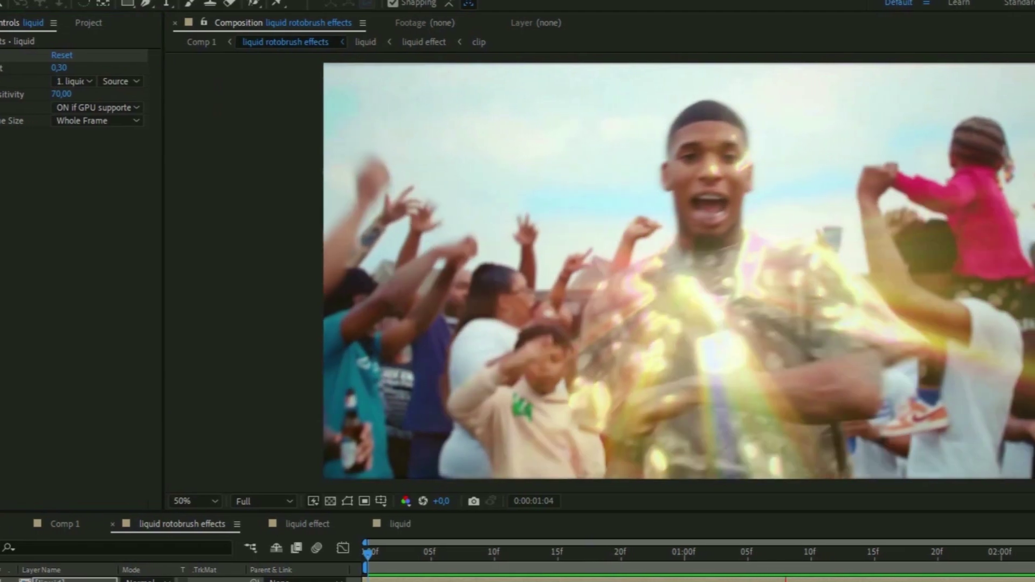